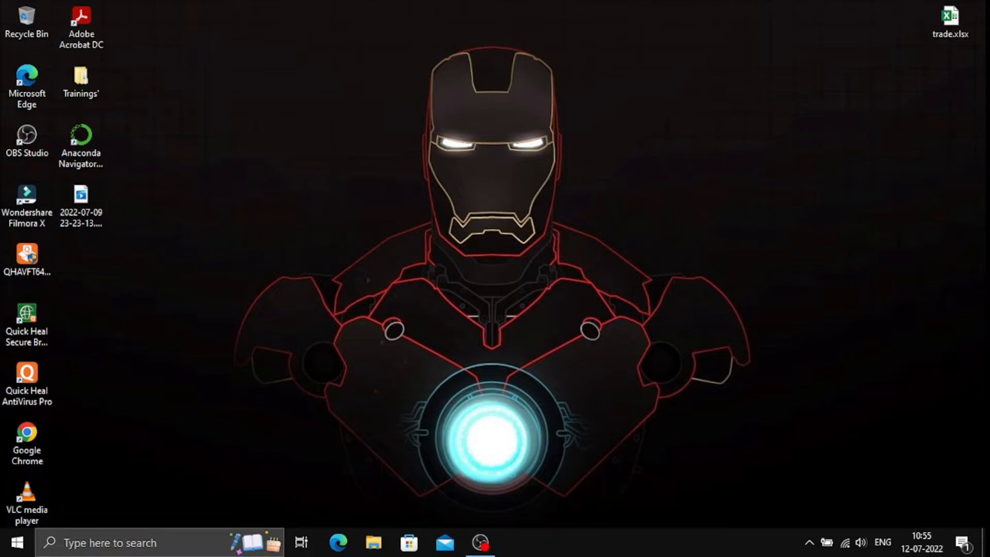
- Launch Google Chrome from its desktop icon
double_click(27, 443)
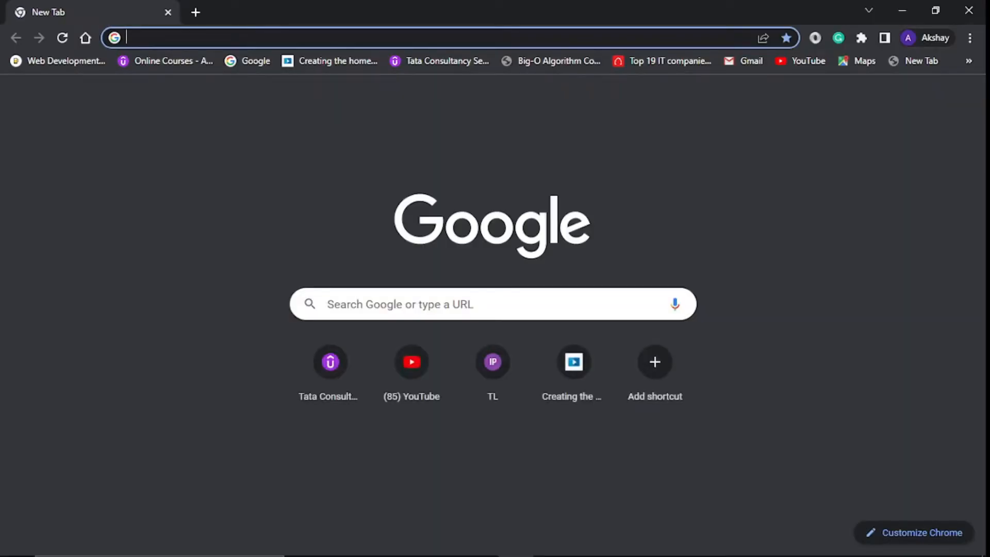
- Search Google for 'postgres' and open the official postgresql.org result
left_click(486, 303)
type("po")
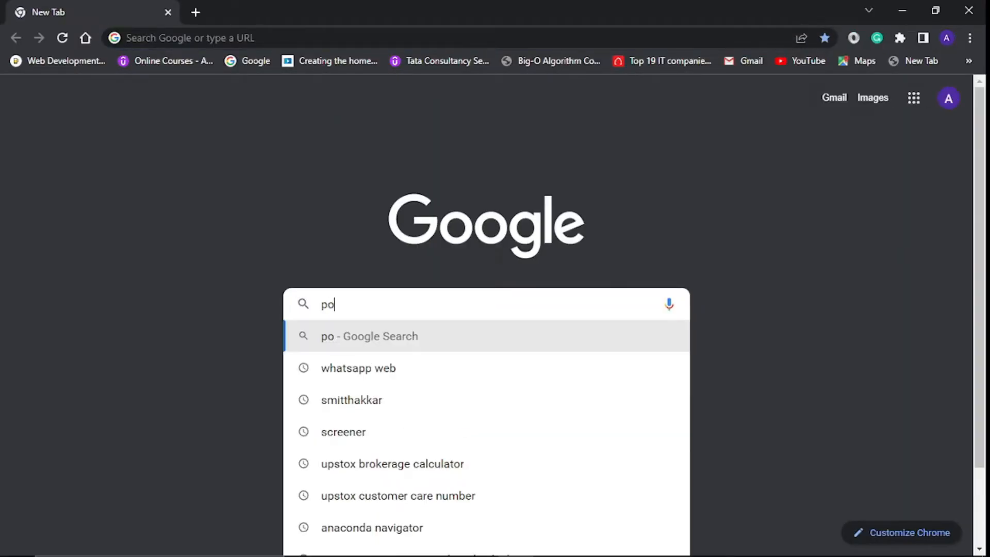
type("stgresql")
key("Return")
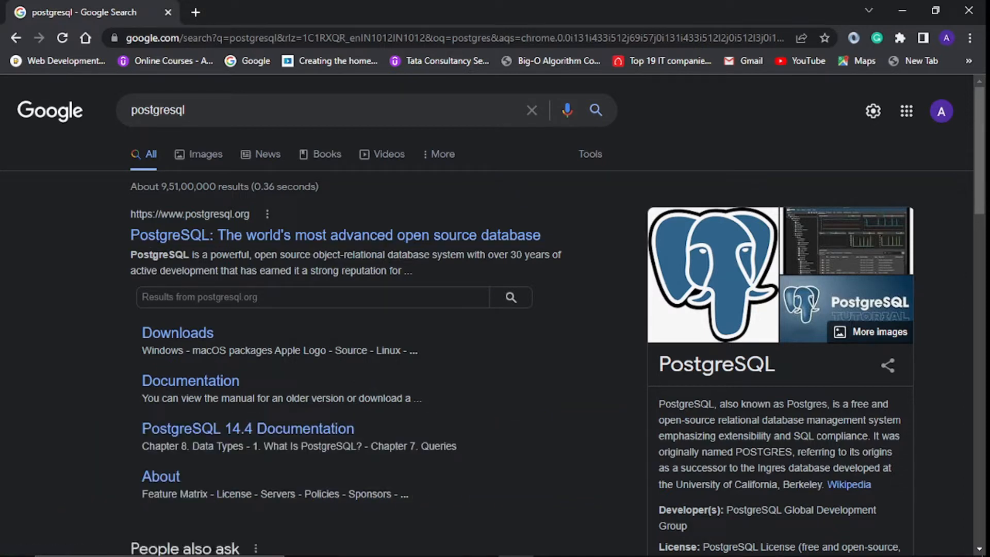
left_click(335, 235)
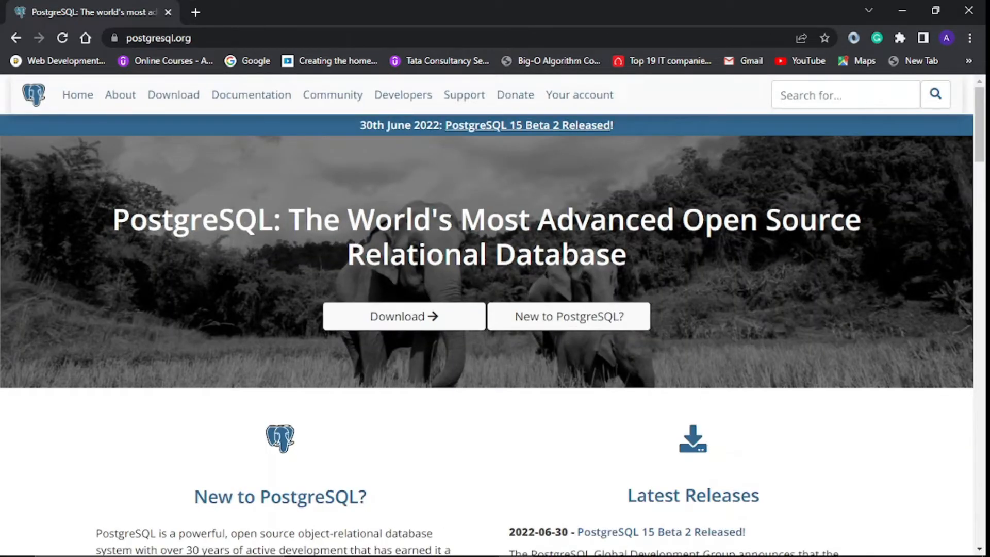
- Look over the postgresql.org home page, then go to its Download page
scroll(495, 309, "down", 8)
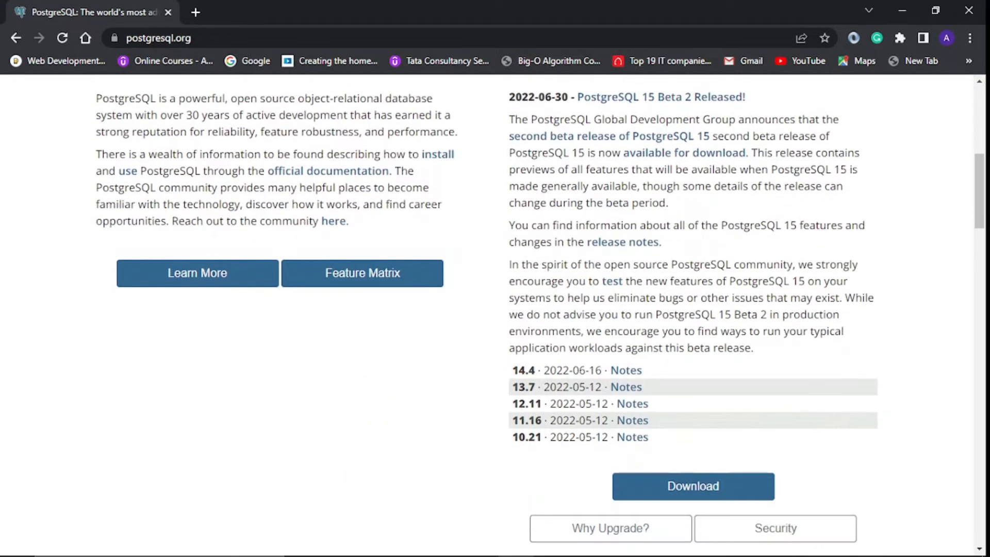
scroll(495, 310, "up", 7)
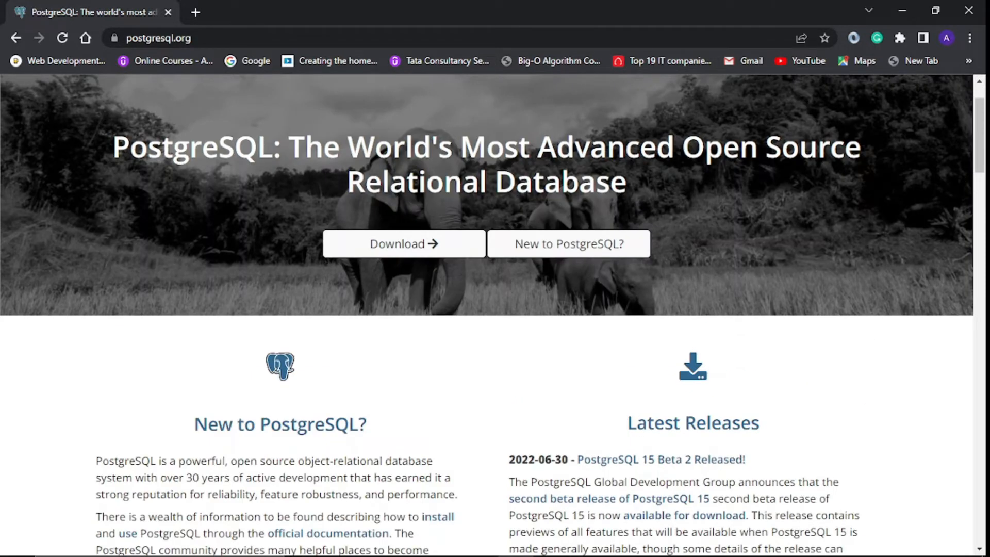
scroll(495, 230, "up", 1)
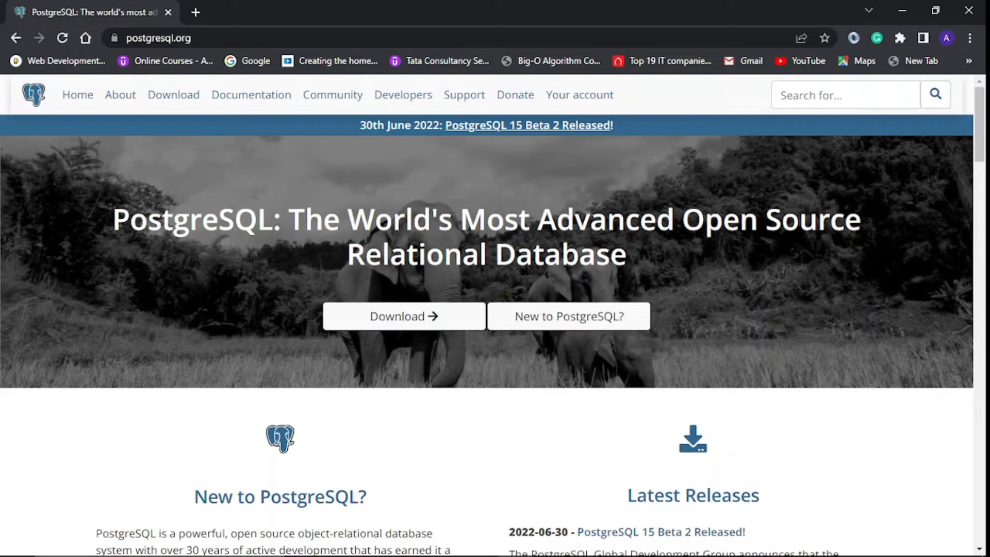
scroll(404, 243, "down", 1)
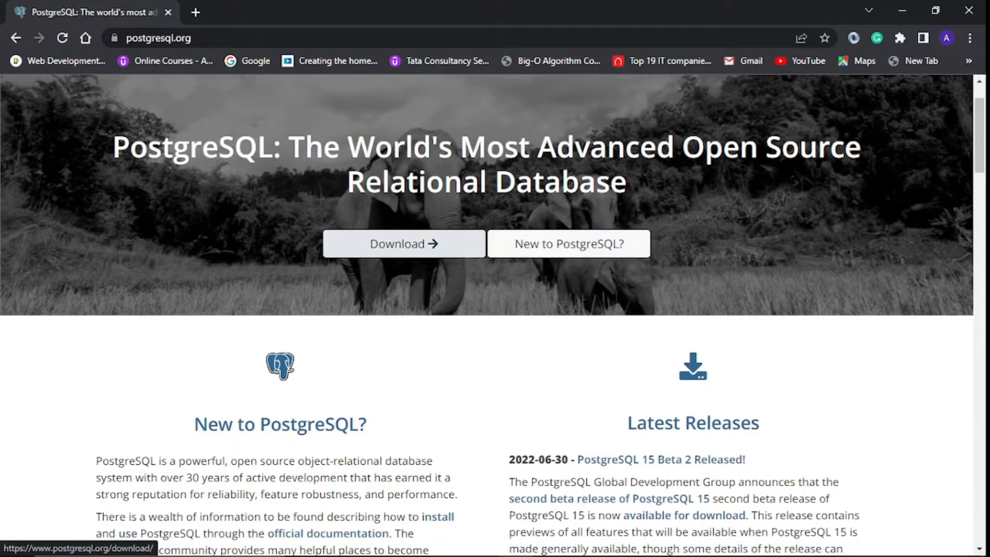
scroll(487, 314, "up", 1)
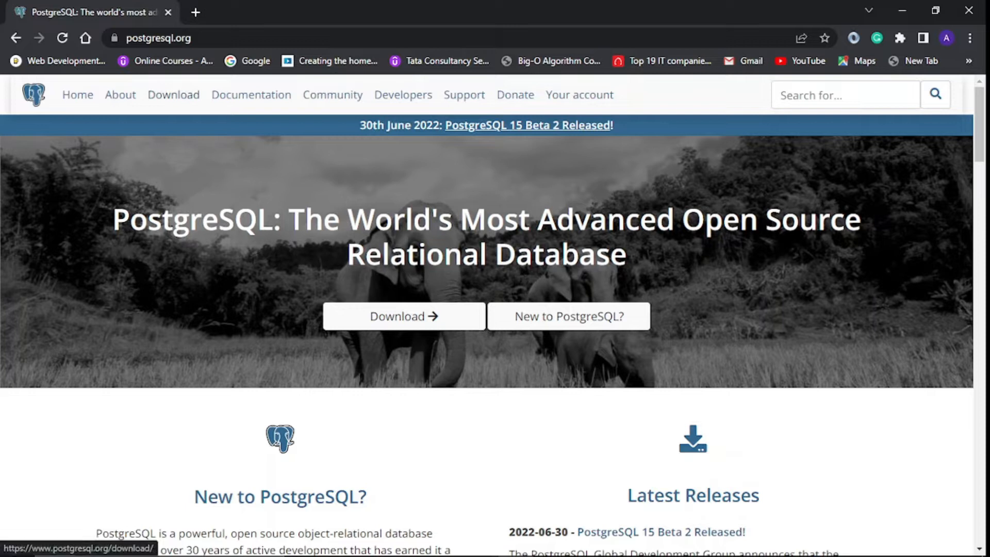
scroll(487, 314, "down", 2)
left_click(405, 171)
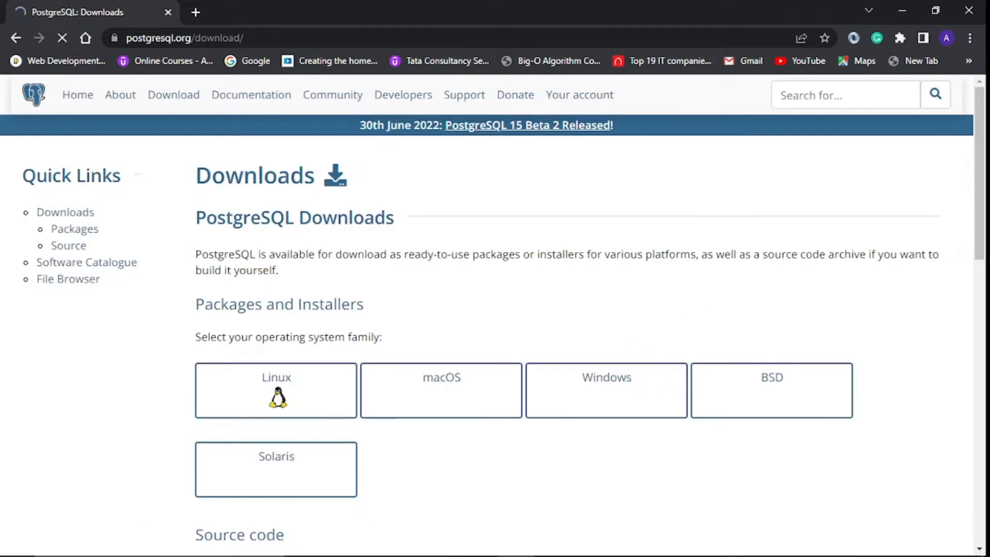
- Open the Windows installers page under Packages and Installers and read through it
scroll(276, 245, "down", 2)
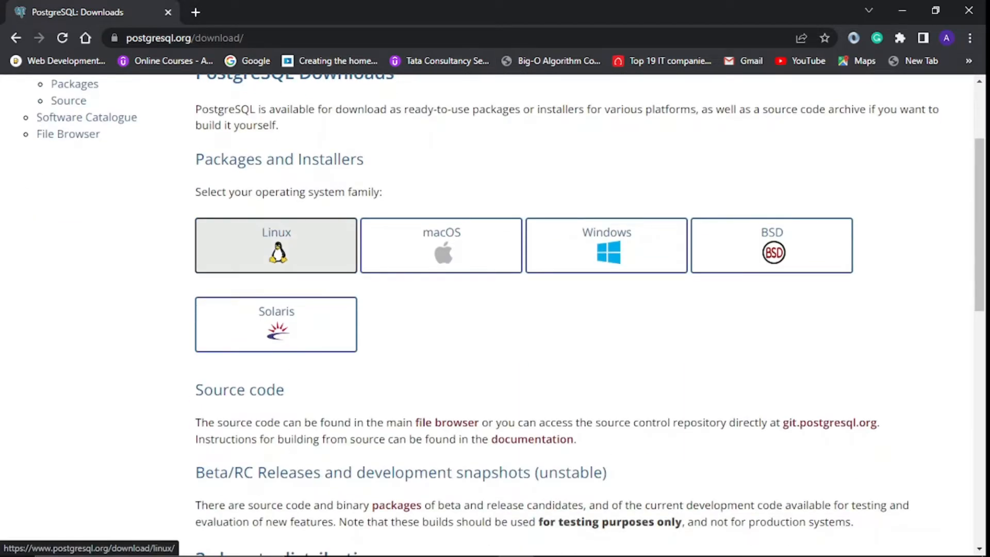
scroll(441, 390, "up", 2)
scroll(441, 389, "down", 3)
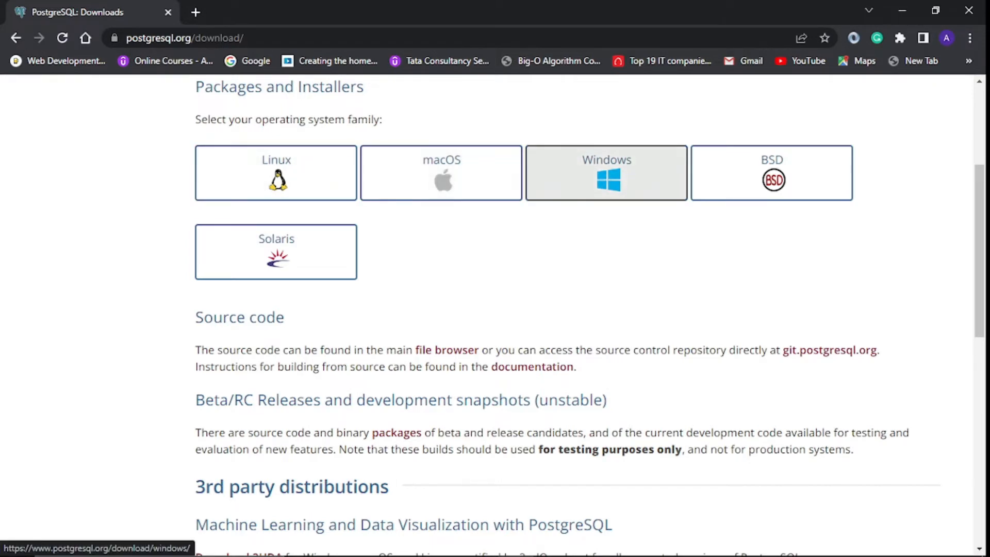
scroll(589, 314, "down", 2)
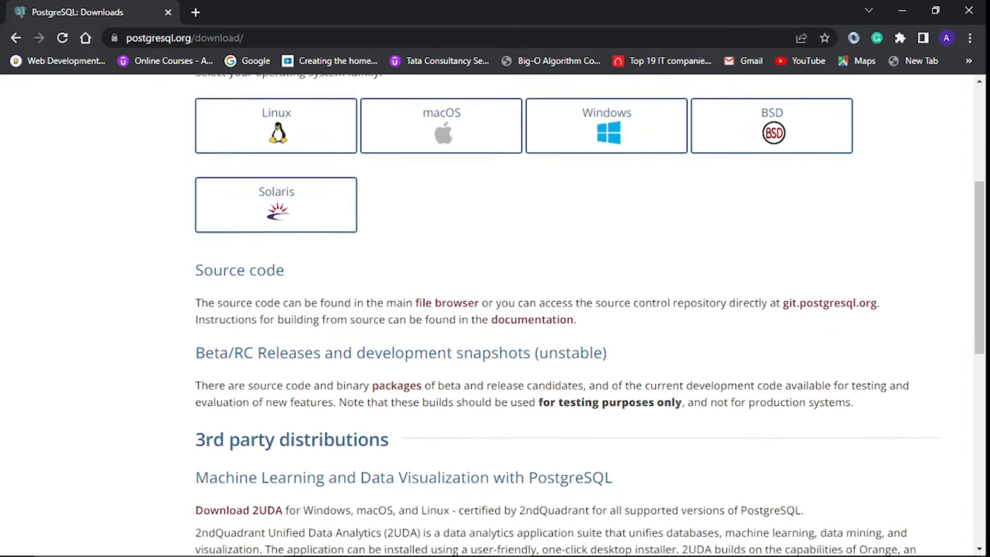
scroll(772, 247, "up", 3)
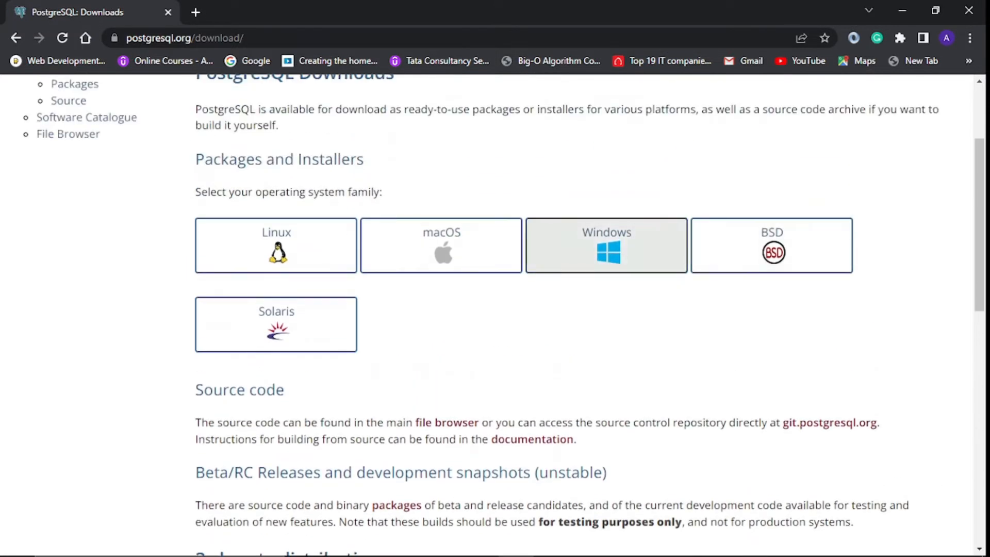
left_click(606, 246)
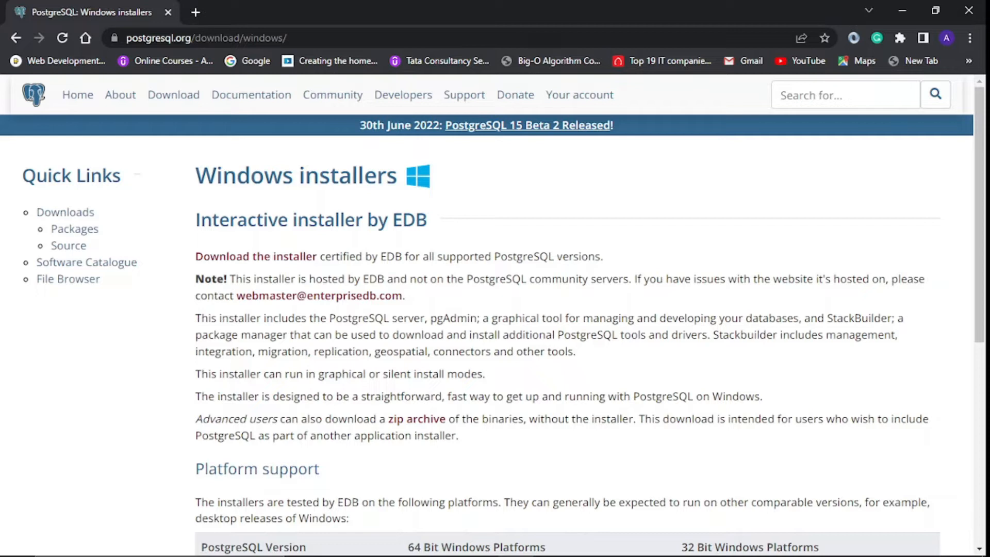
scroll(495, 315, "down", 7)
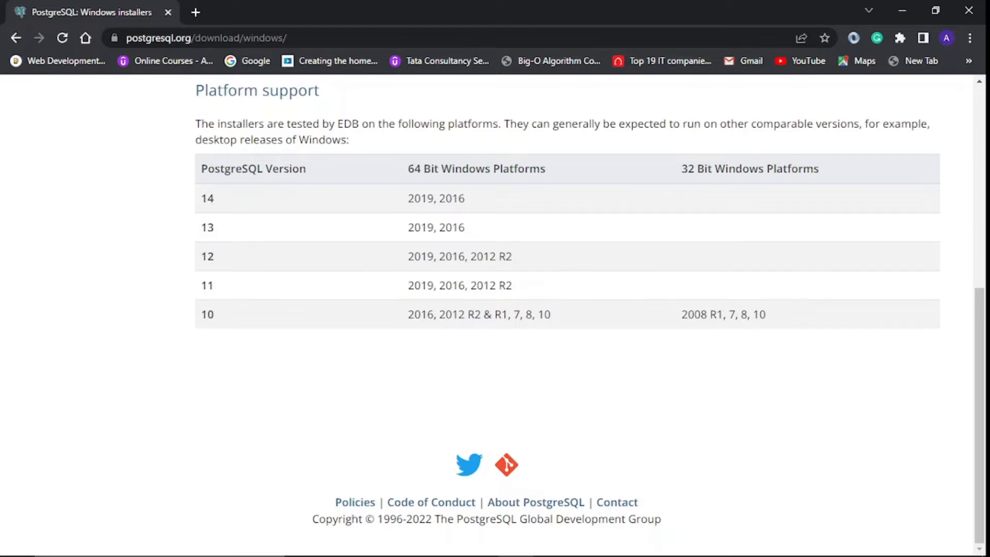
scroll(590, 309, "up", 8)
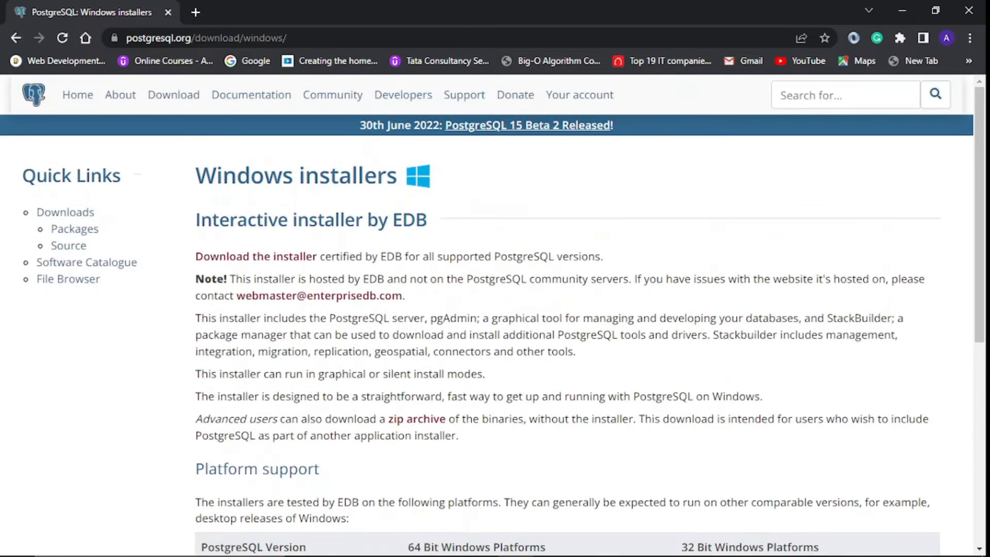
- Open EDB's installer download page and highlight the Windows x86-64 installer column
left_click(256, 256)
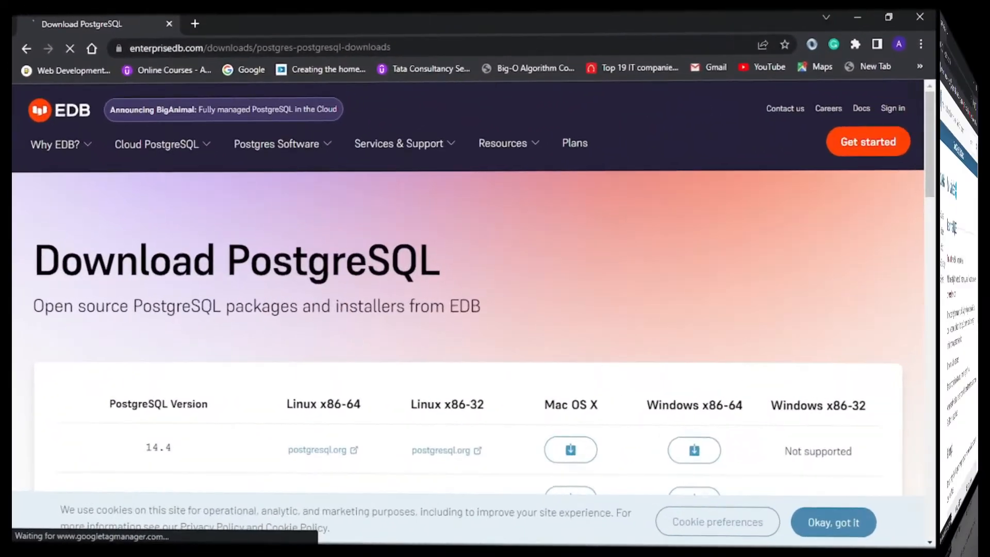
scroll(495, 336, "down", 3)
scroll(487, 335, "down", 2)
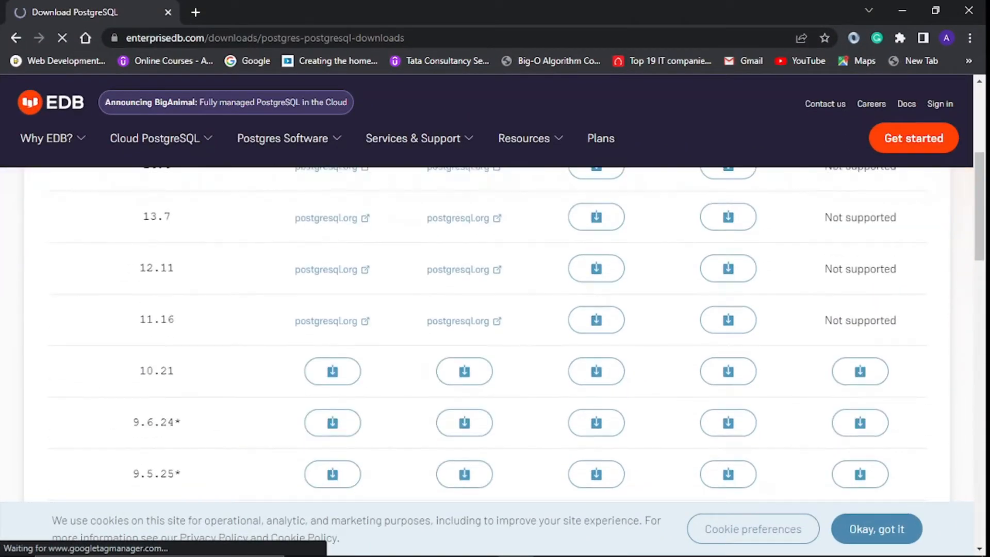
scroll(487, 335, "up", 4)
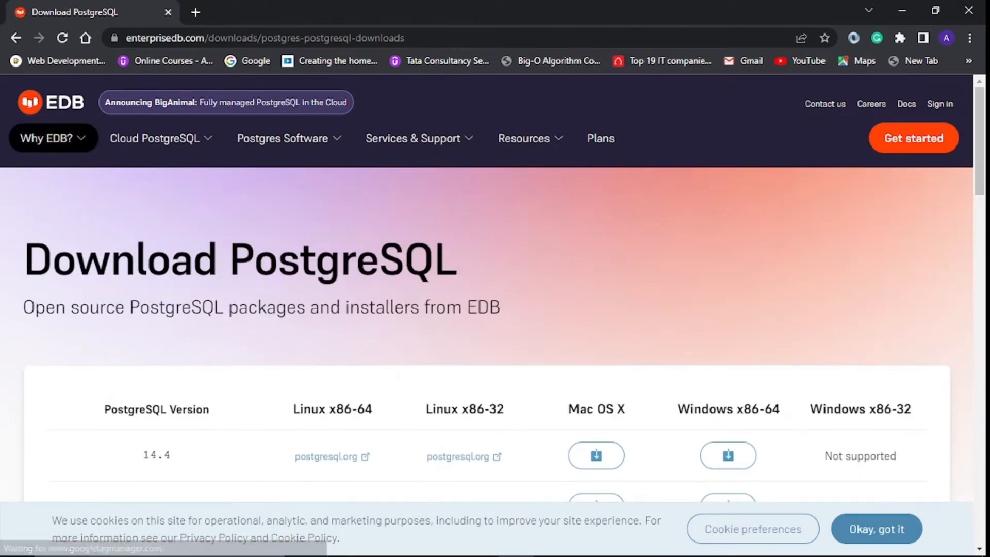
scroll(487, 335, "down", 3)
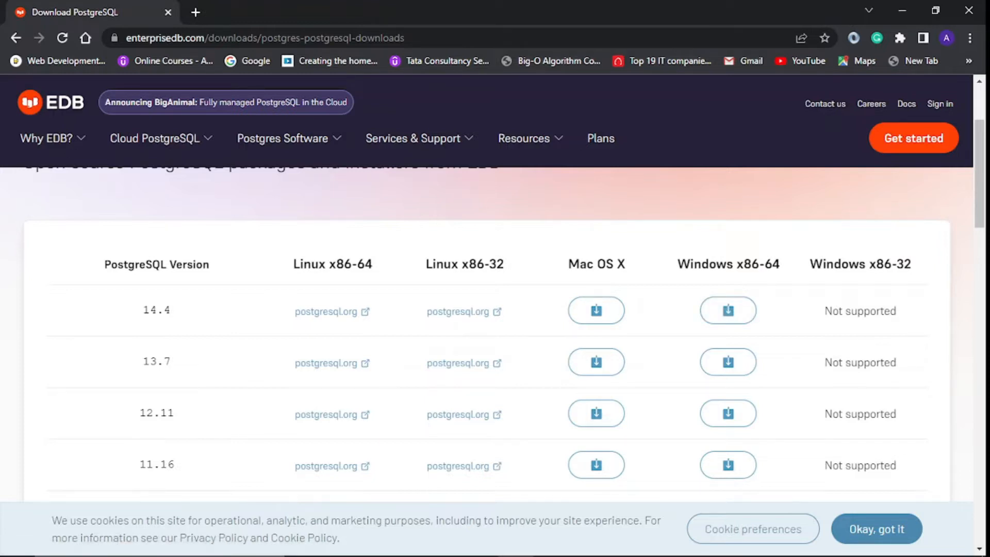
left_click_drag(677, 263, 780, 264)
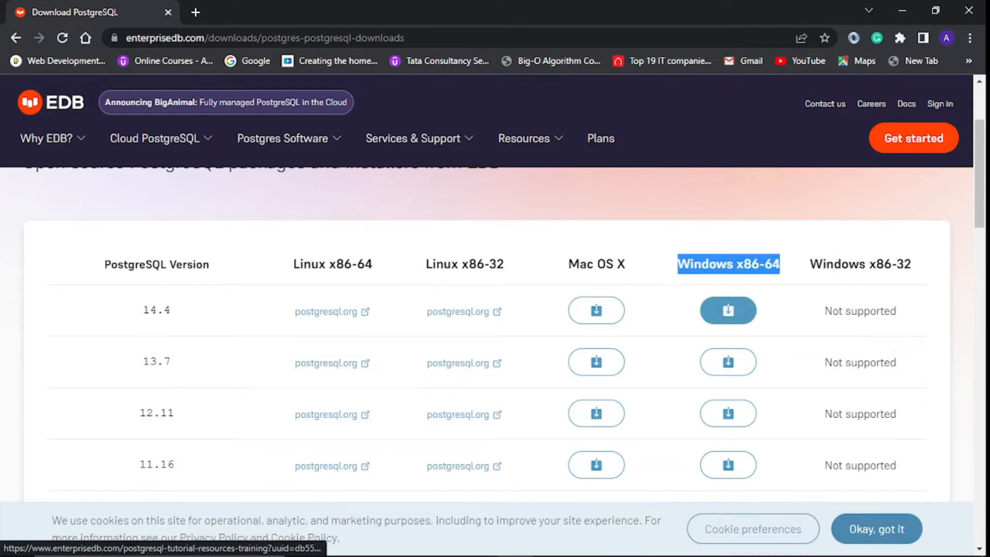
- Download the PostgreSQL 14.4 Windows x86-64 installer and view it in File Explorer's Downloads folder
left_click(728, 310)
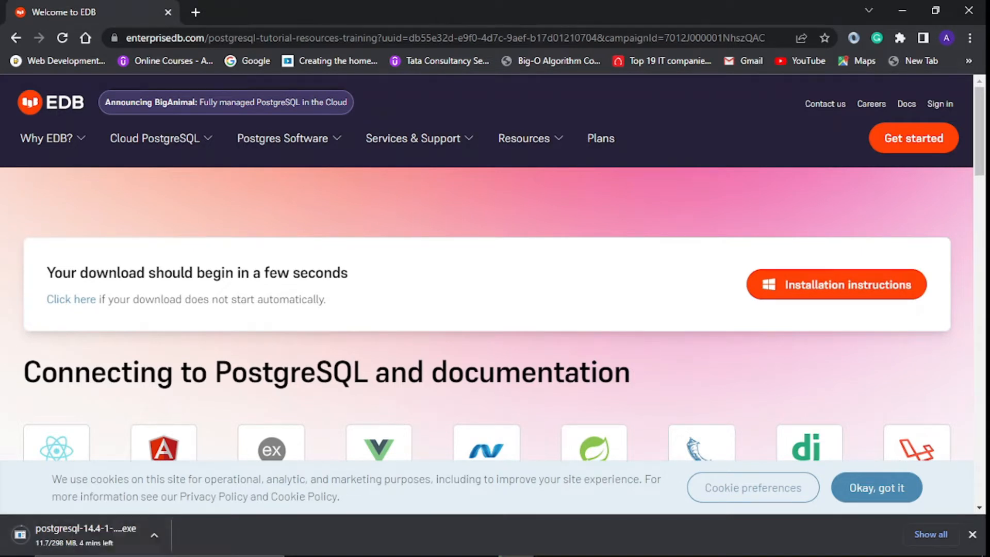
key("ctrl+j")
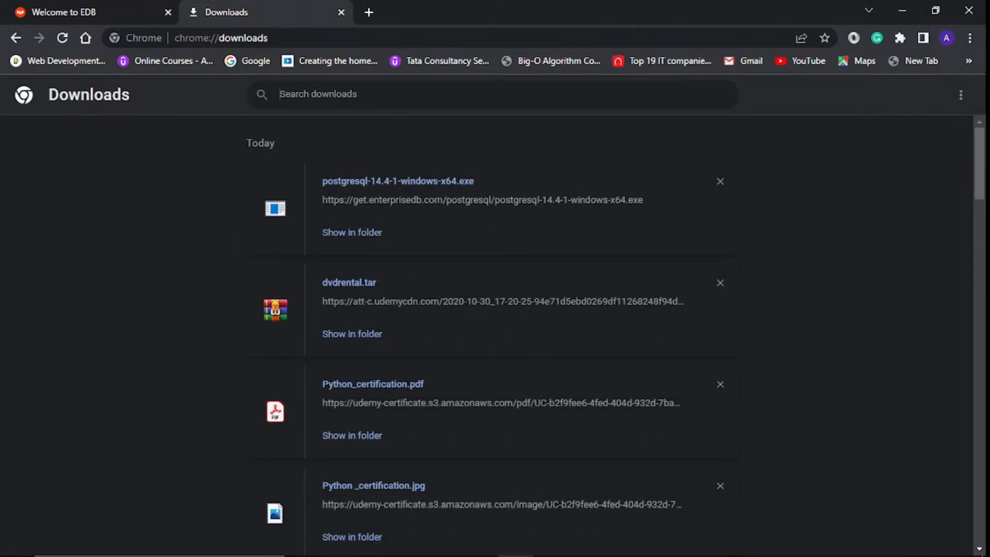
mouse_move(338, 555)
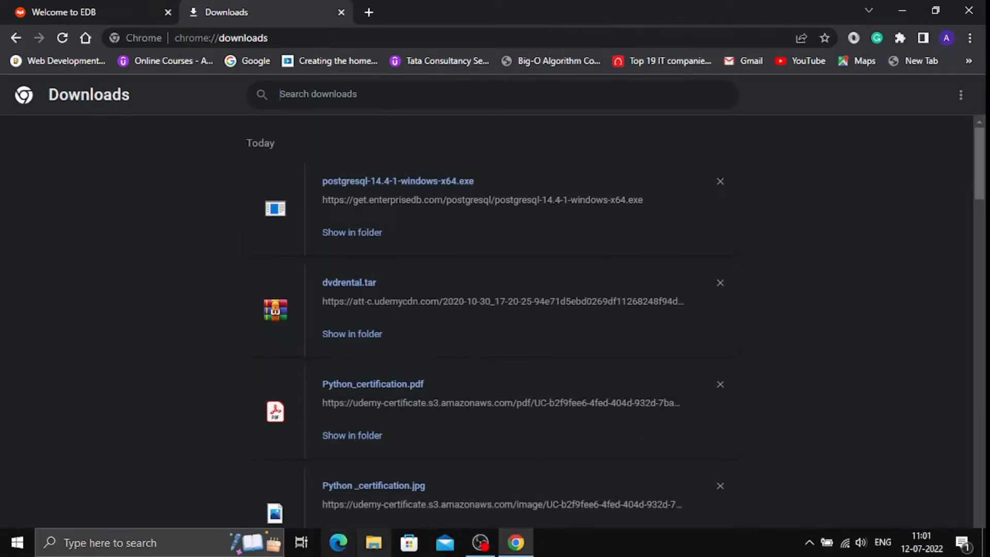
left_click(373, 543)
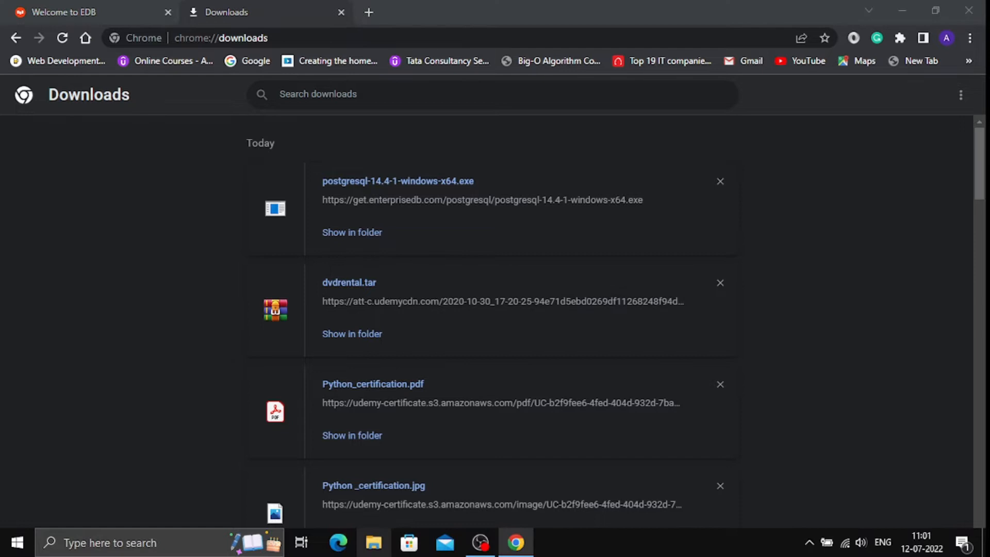
left_click(59, 119)
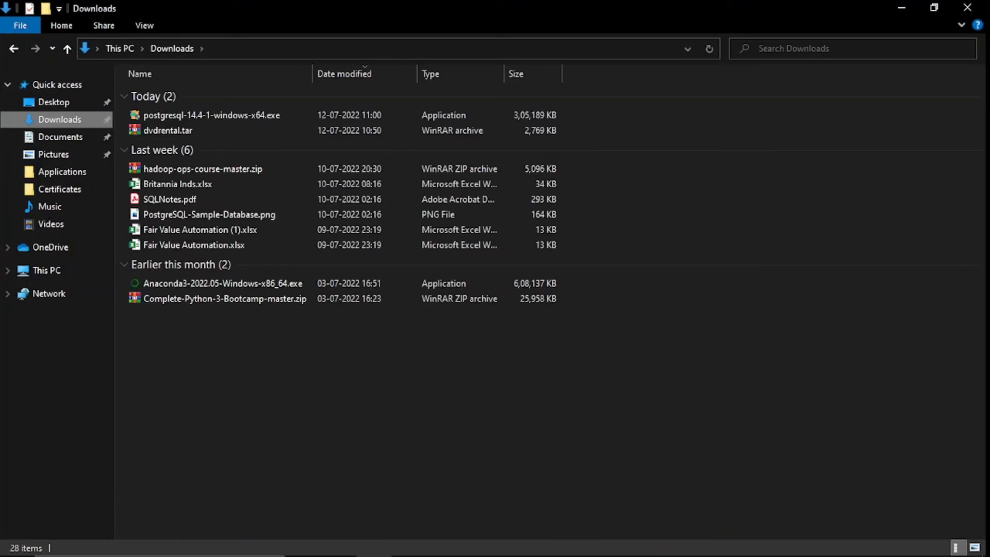
- Cut postgresql-14.4-1-windows-x64.exe from Downloads and run it from D:\Applications
left_click(206, 115)
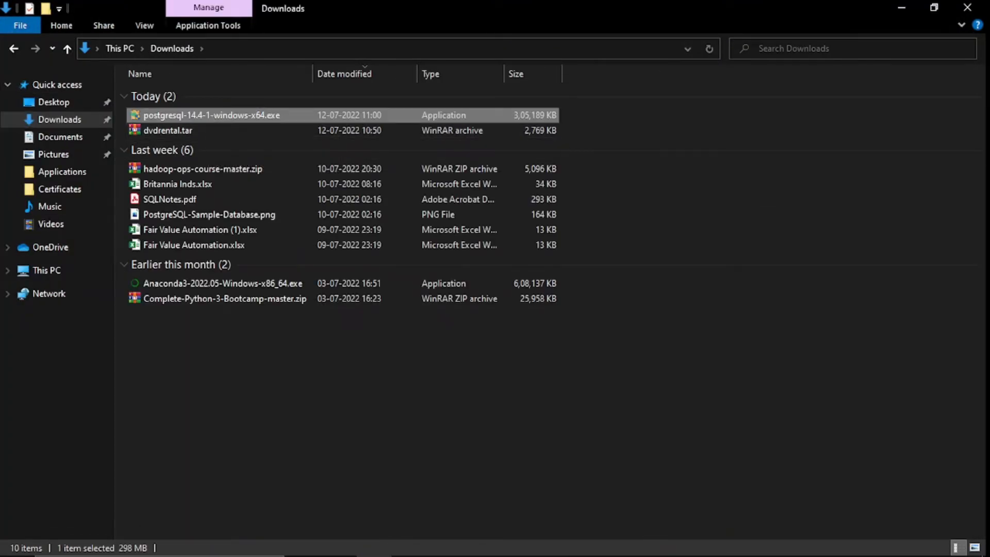
right_click(205, 114)
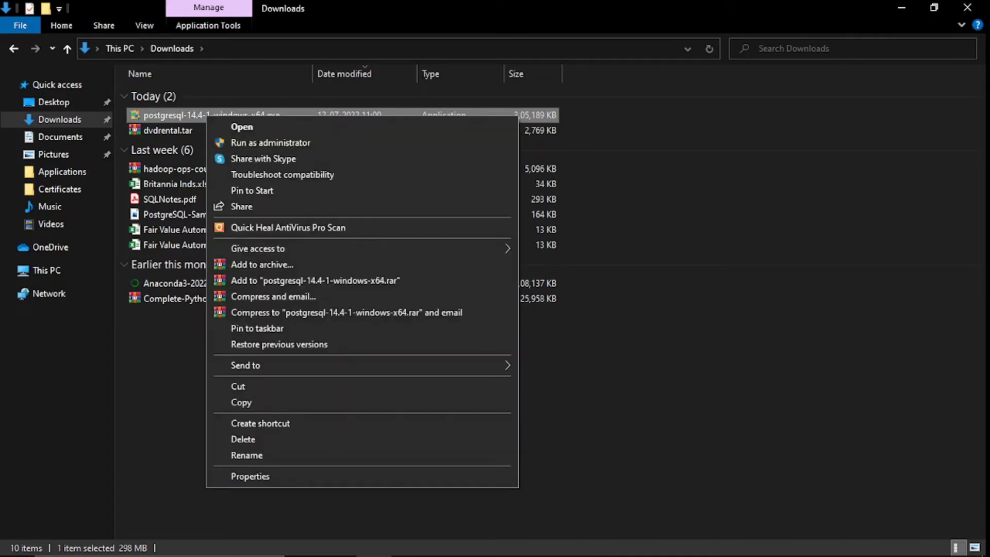
left_click(239, 387)
left_click(47, 270)
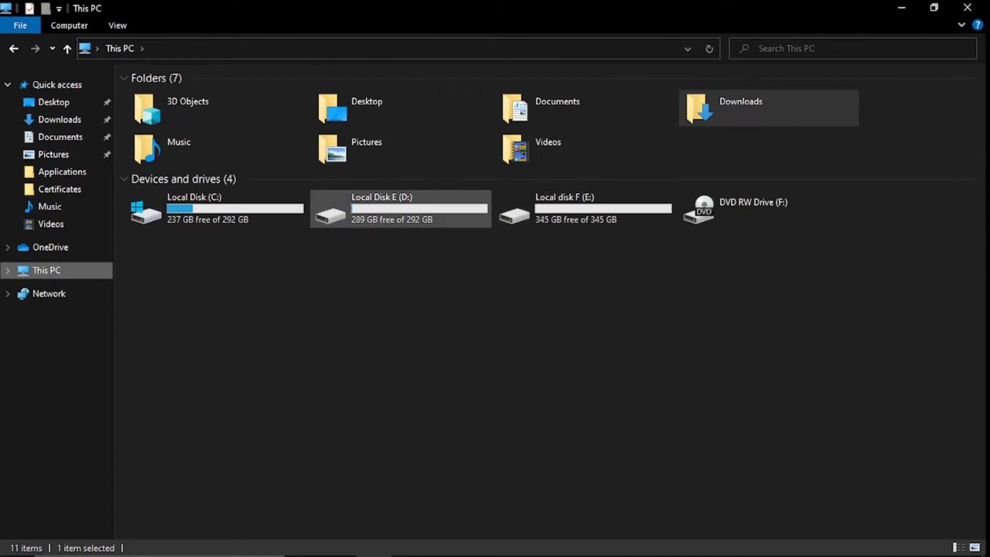
double_click(392, 209)
double_click(164, 111)
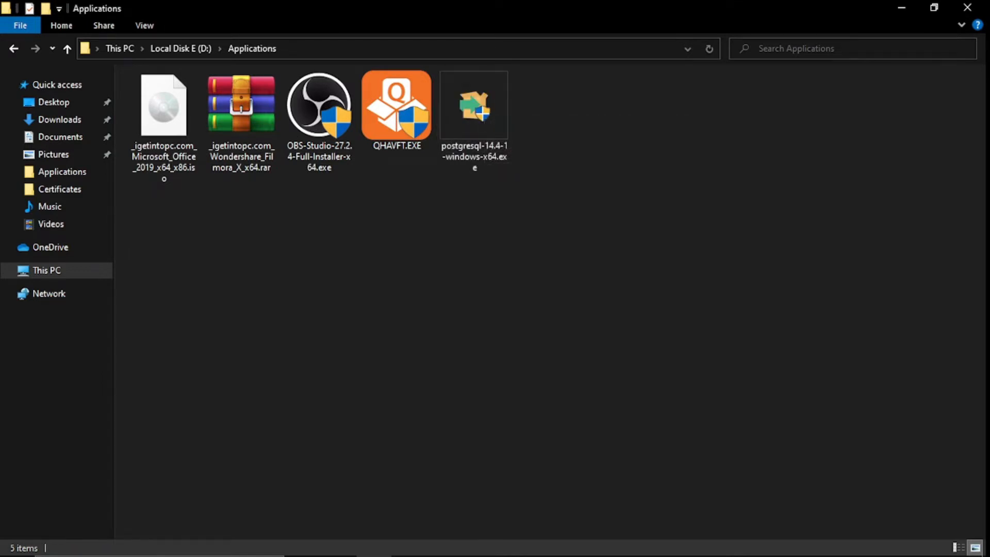
double_click(479, 114)
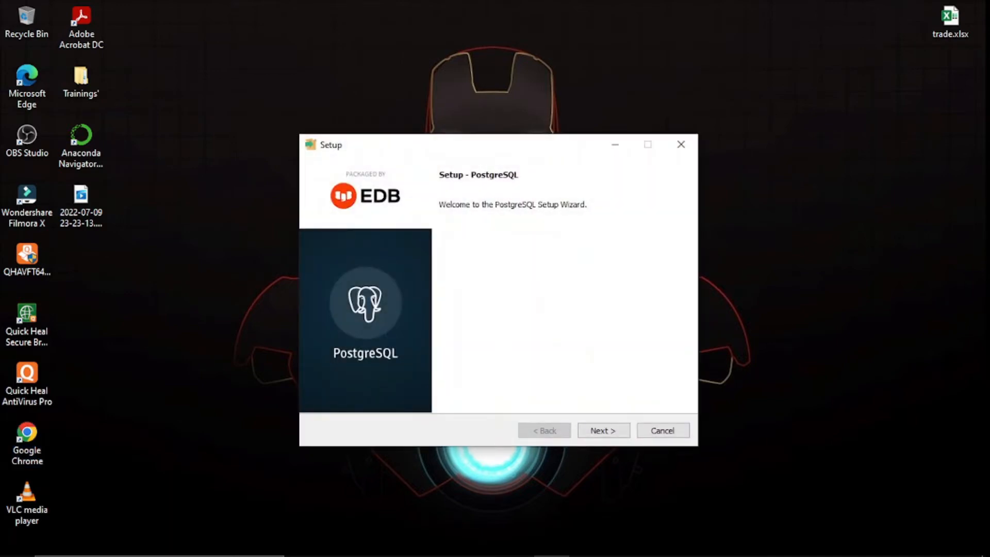
- Move the Setup window higher and continue past the welcome page
left_click_drag(464, 145, 473, 76)
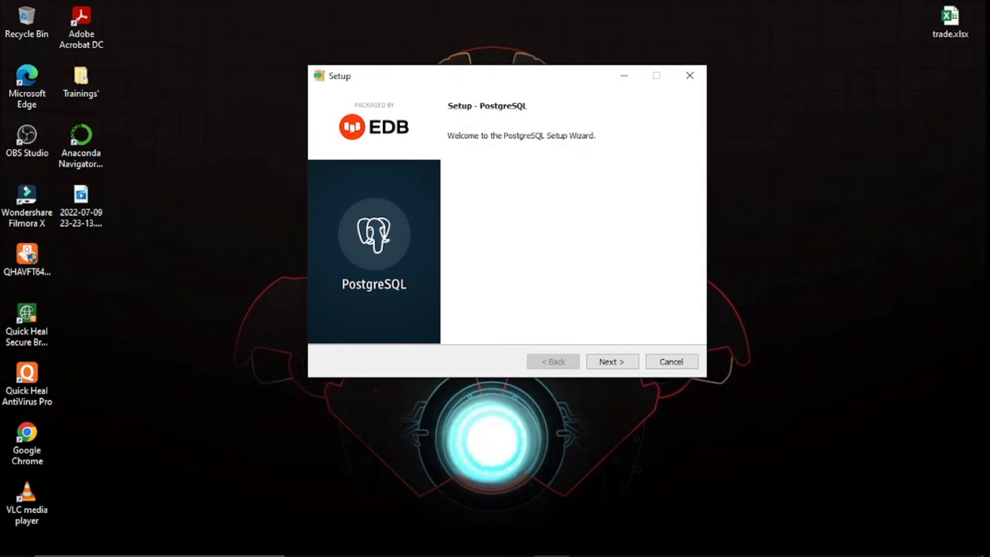
key("Return")
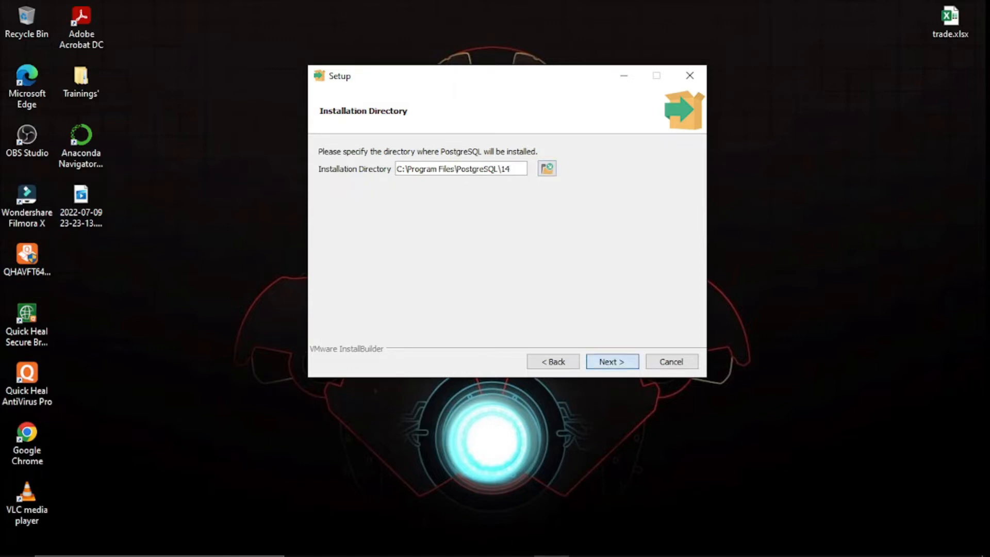
- Accept the default installation directory, all four components and the default data directory
left_click(612, 362)
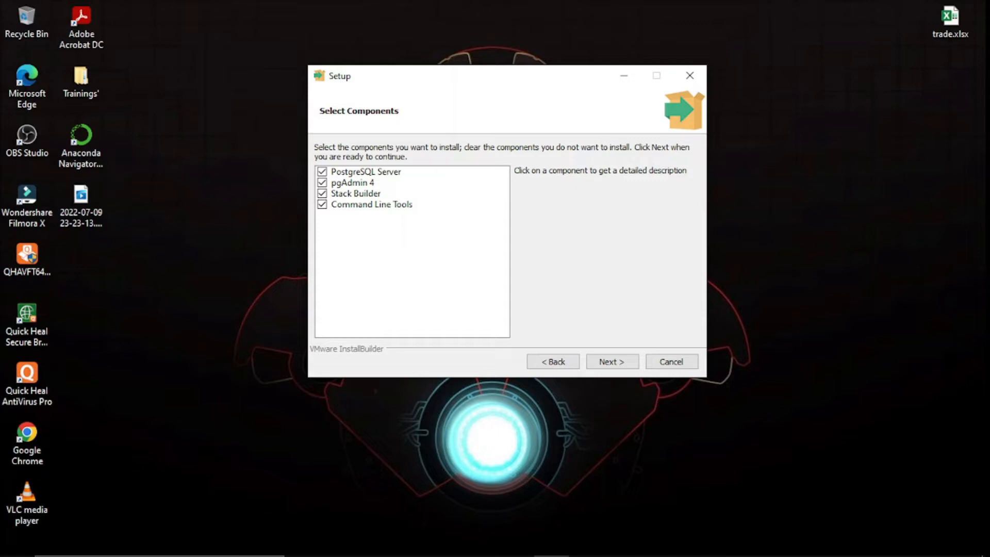
left_click(612, 361)
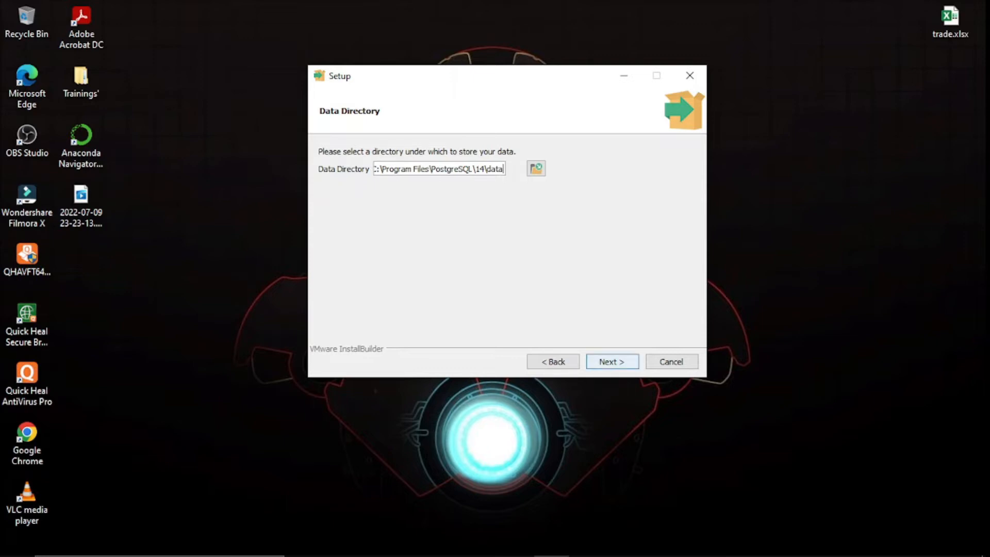
key("Return")
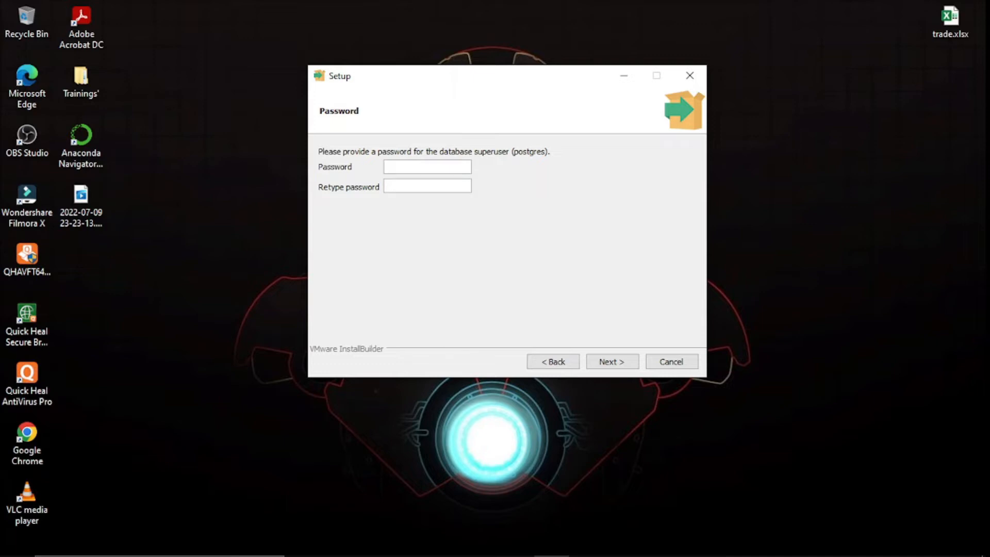
- Enter and confirm the postgres superuser password
type("••••••••")
key("Tab")
type("••••••••")
key("Return")
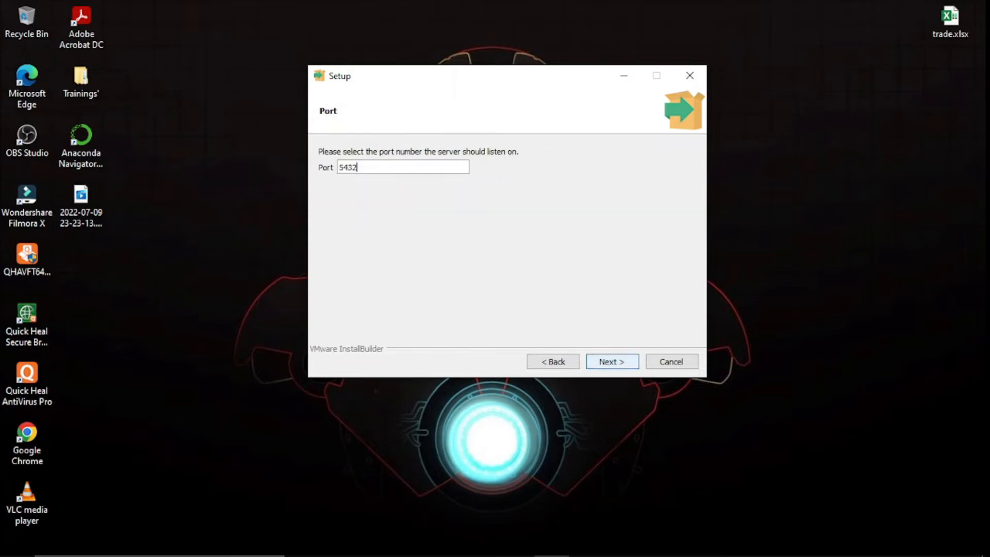
- Keep the server port at 5432 and continue
key("ctrl+a")
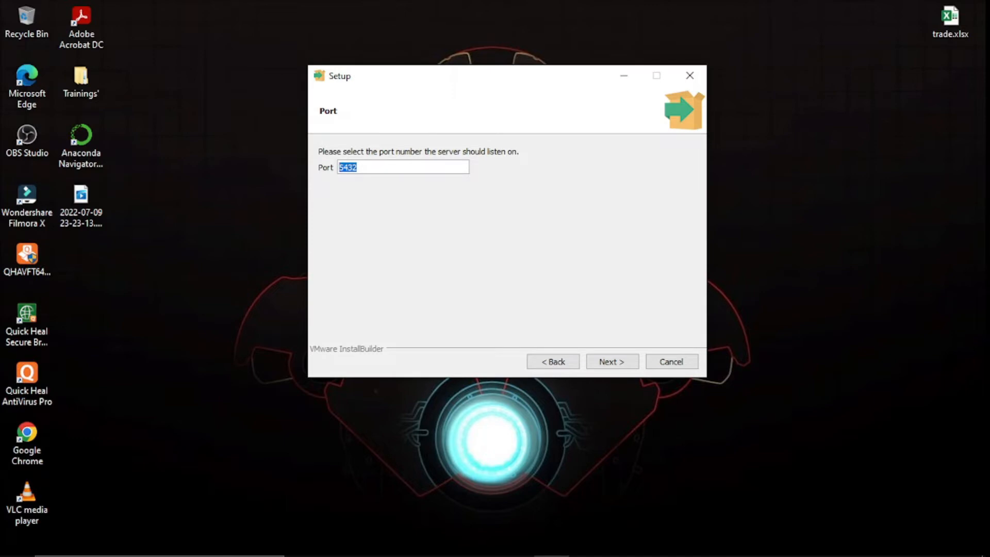
left_click(358, 167)
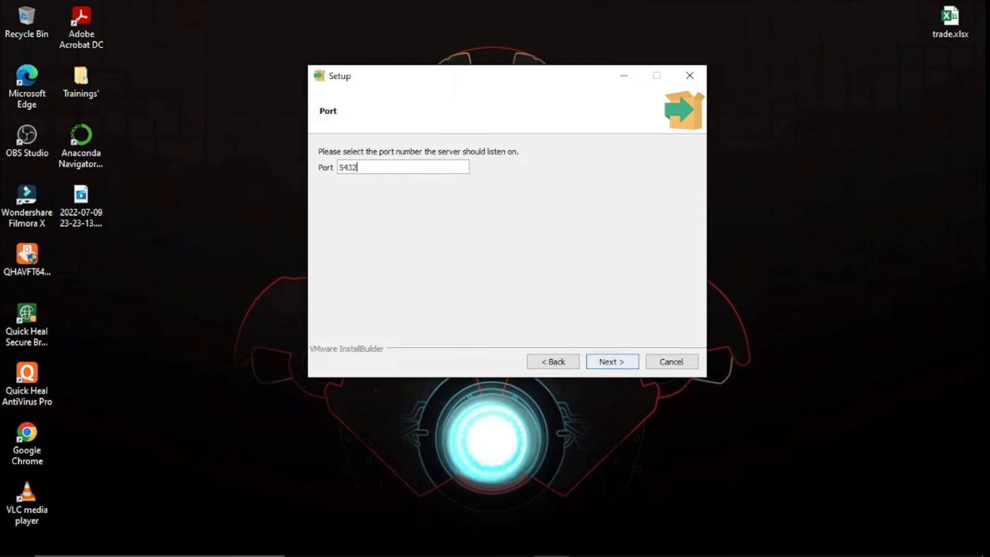
key("Return")
- Install PostgreSQL with the default locale, turn off Stack Builder at exit, and close setup
key("Return")
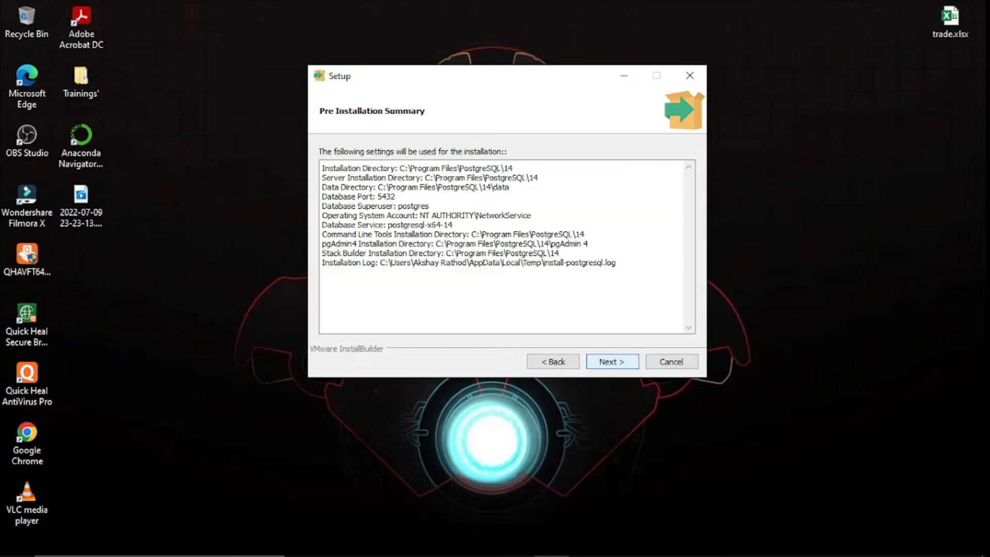
key("Return")
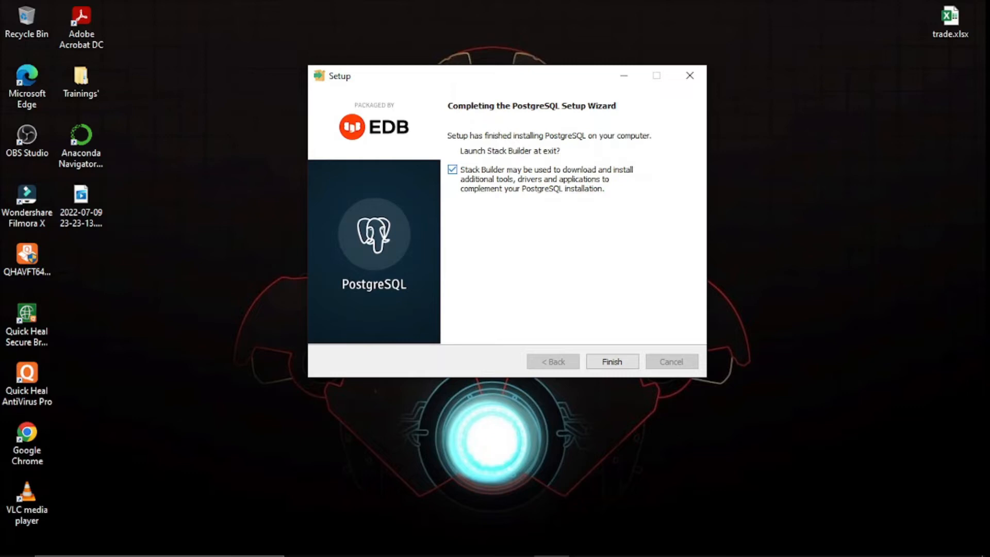
left_click(452, 170)
left_click(612, 362)
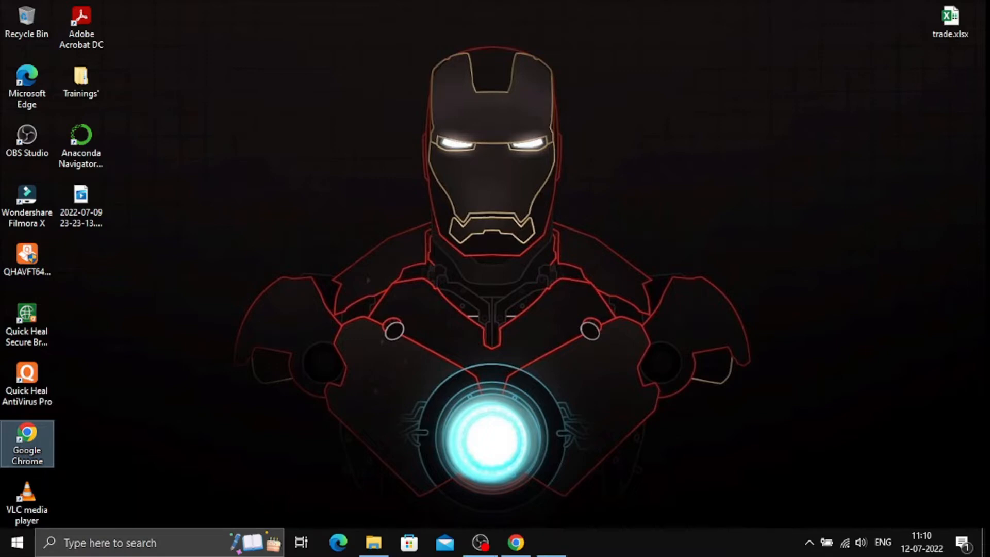
- Search Google for pgadmin in a new Chrome tab
left_click(515, 543)
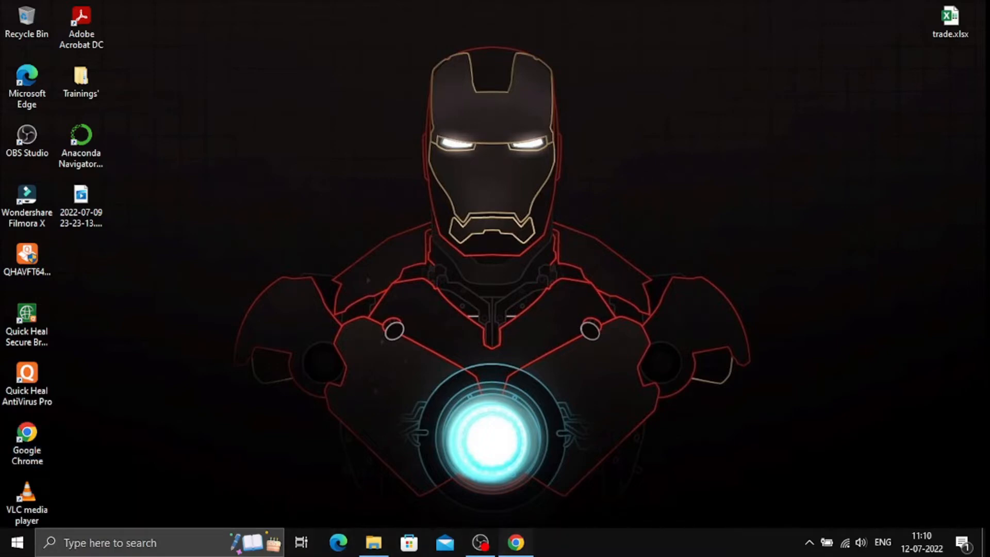
left_click(369, 12)
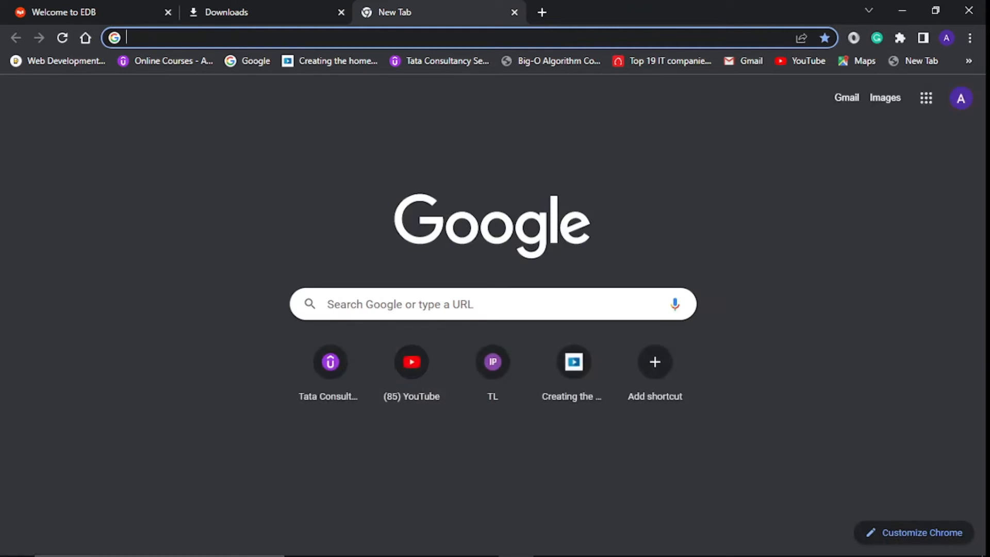
left_click(408, 304)
type("pgadm")
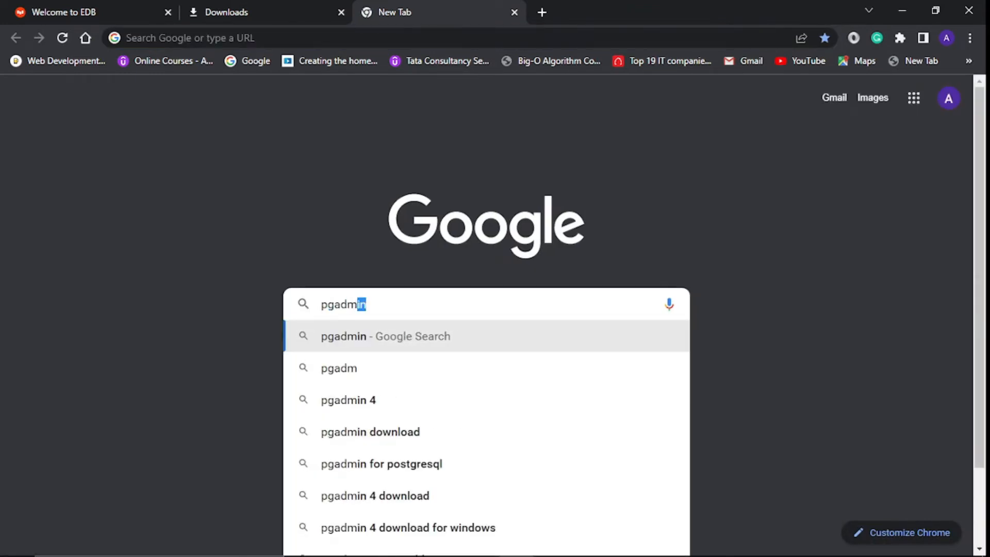
key("Return")
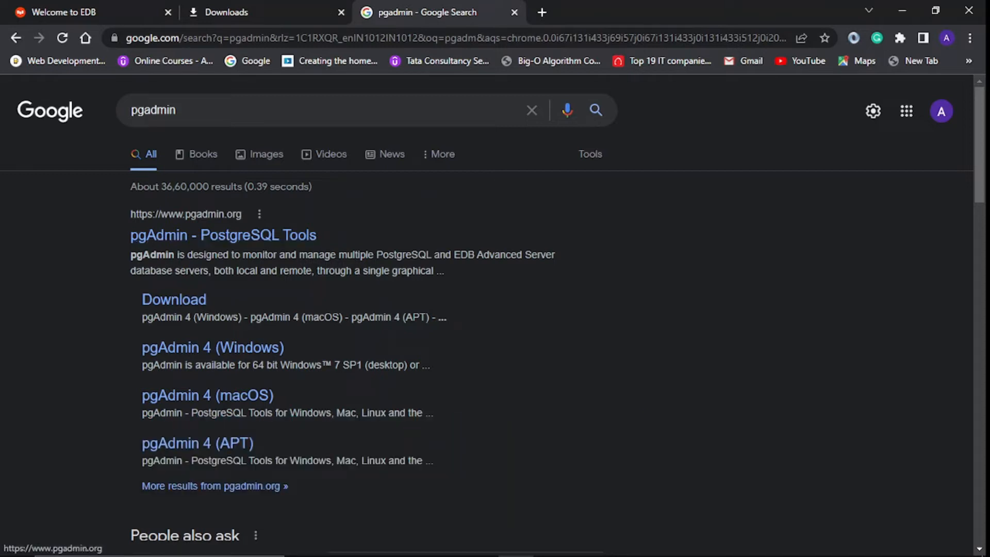
- Open the official pgadmin.org site from the search results and browse its home page
left_click(223, 235)
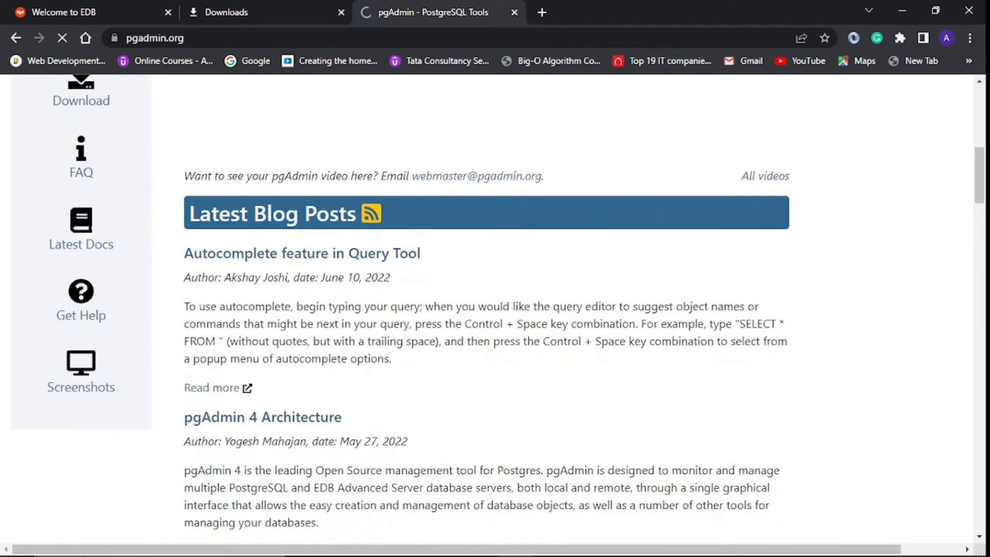
scroll(493, 309, "down", 10)
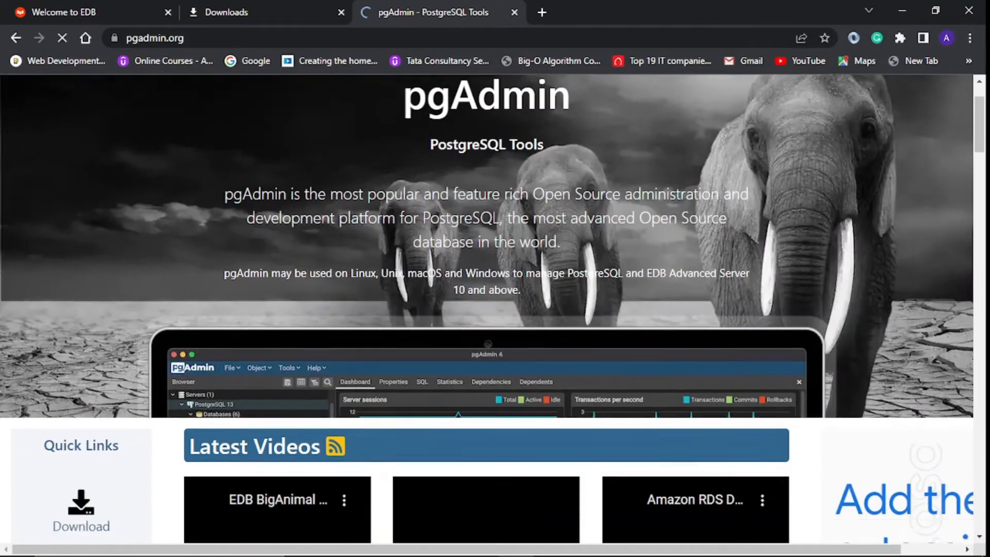
scroll(492, 309, "down", 20)
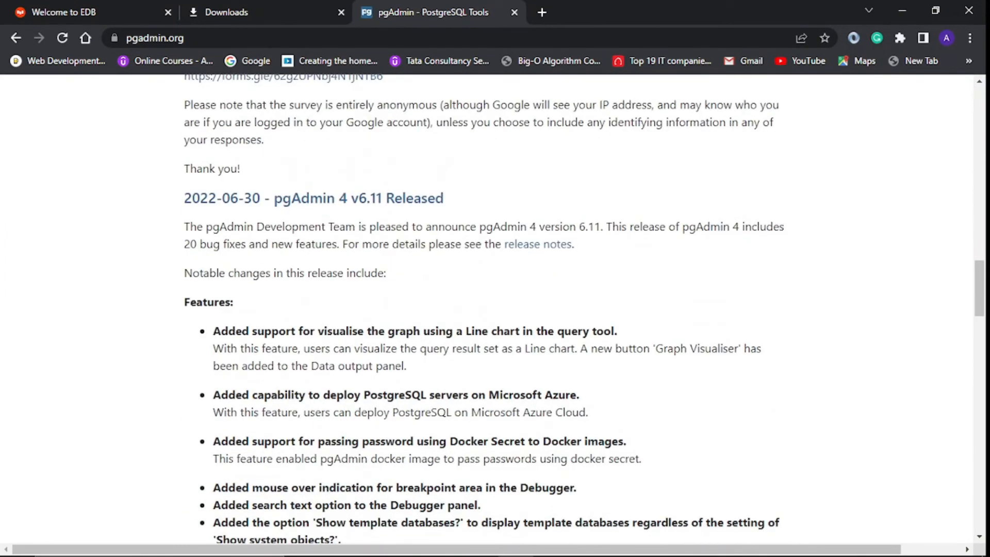
scroll(492, 310, "up", 20)
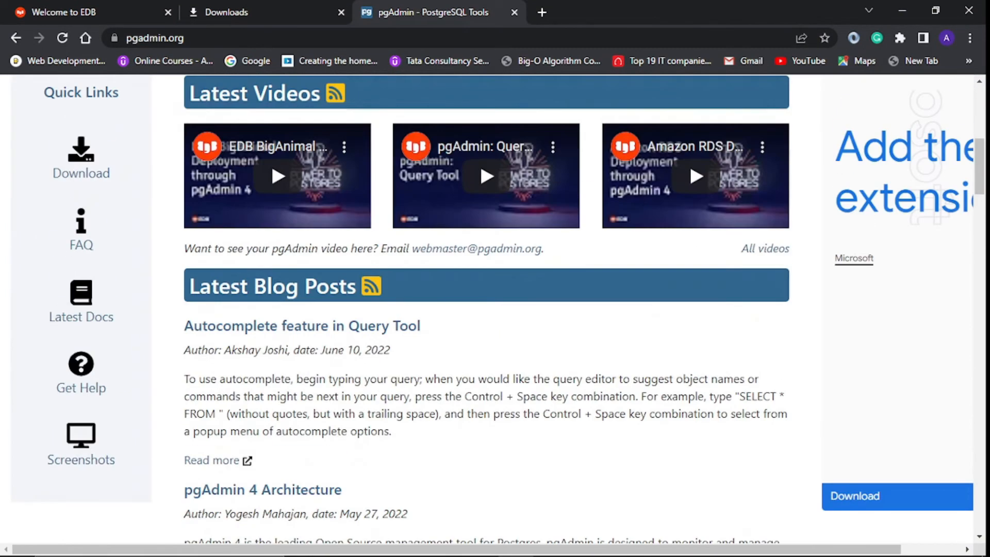
scroll(361, 227, "up", 5)
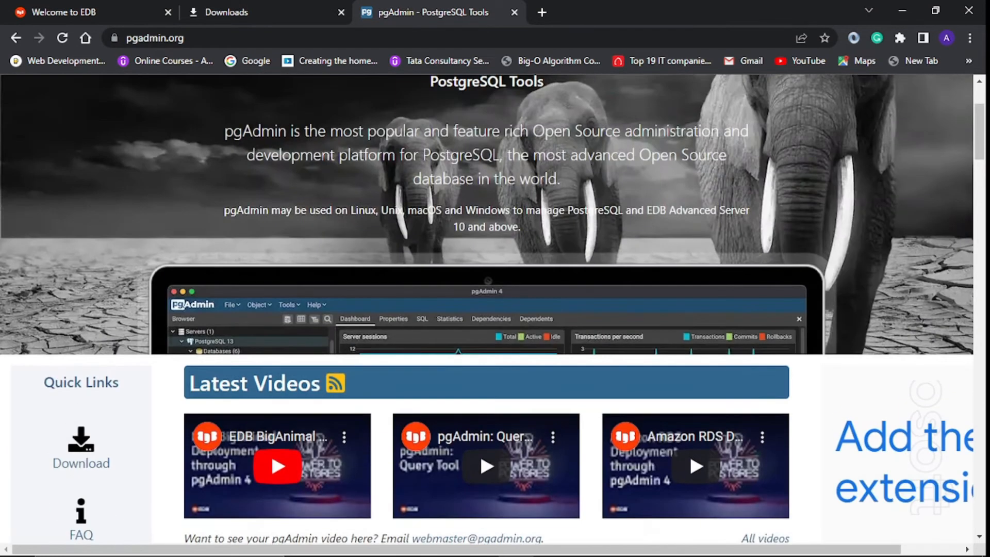
scroll(278, 466, "down", 4)
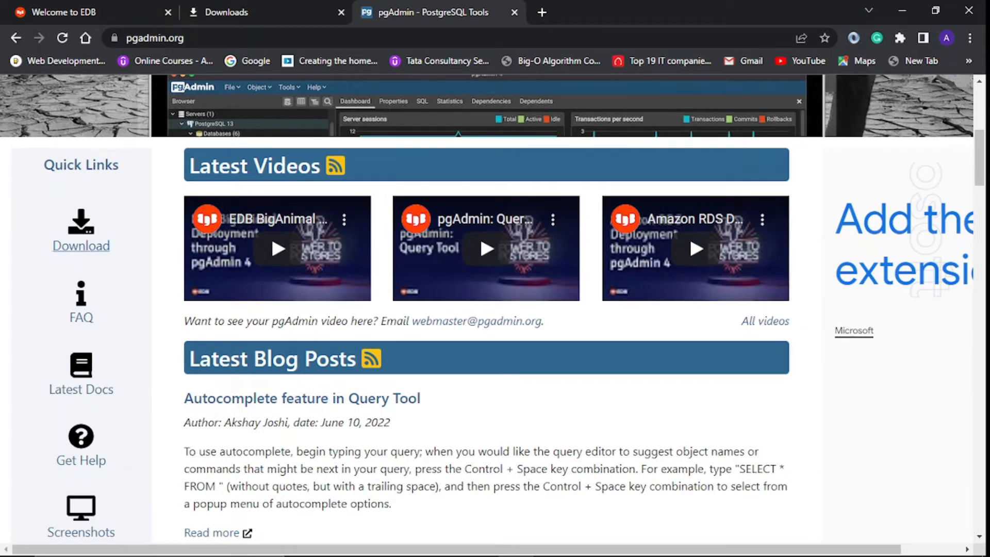
scroll(278, 247, "up", 6)
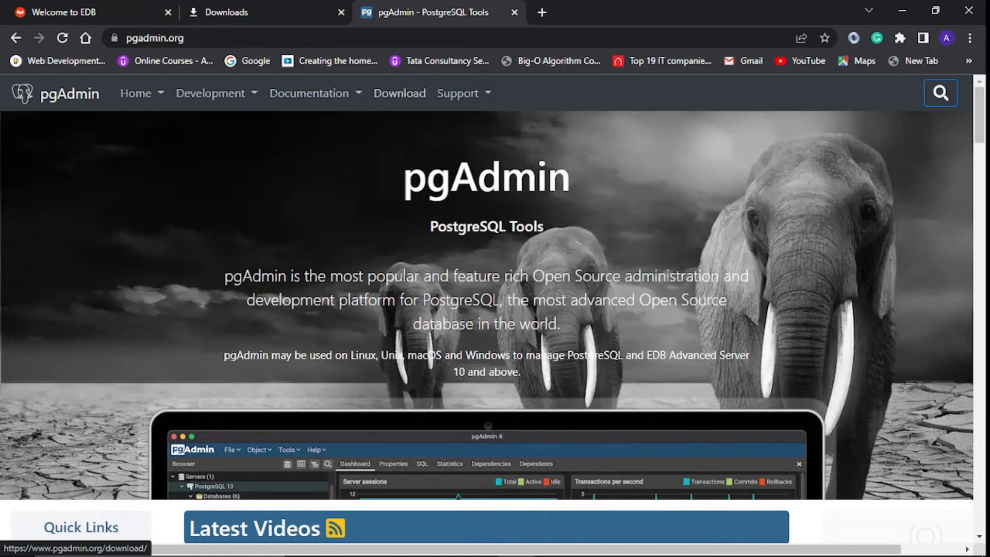
scroll(81, 307, "down", 5)
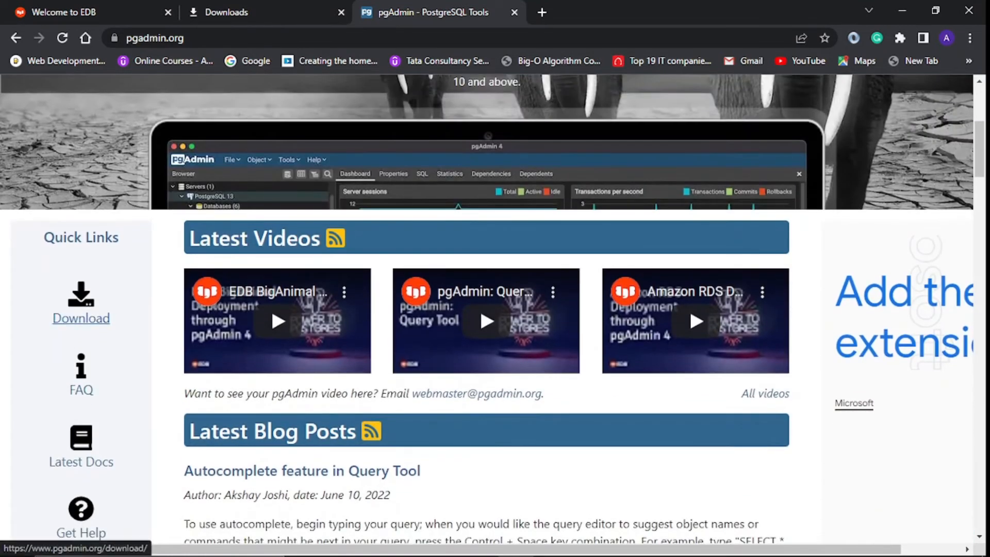
- Go to the pgAdmin download page and scroll to the pgAdmin 4 platform list
left_click(81, 319)
scroll(495, 309, "down", 3)
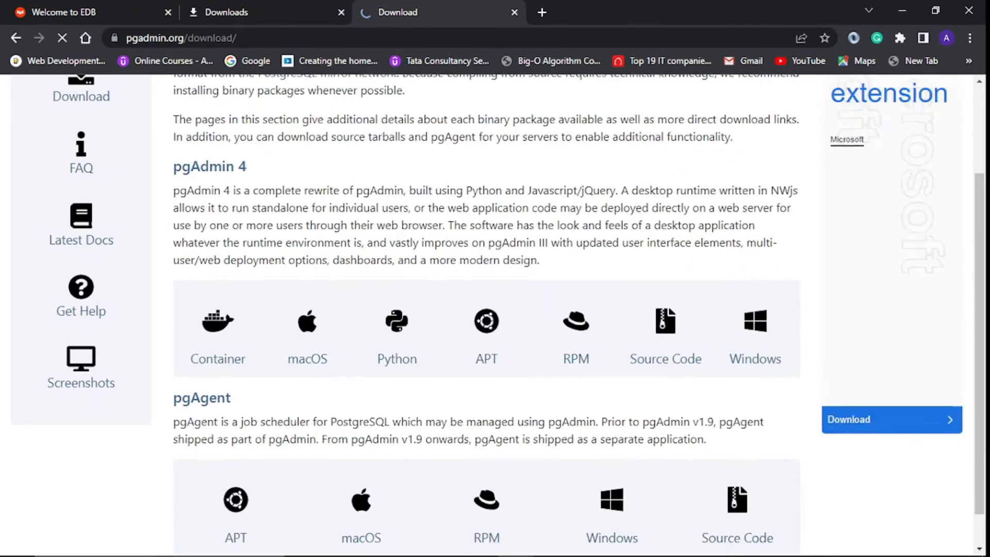
scroll(496, 309, "down", 1)
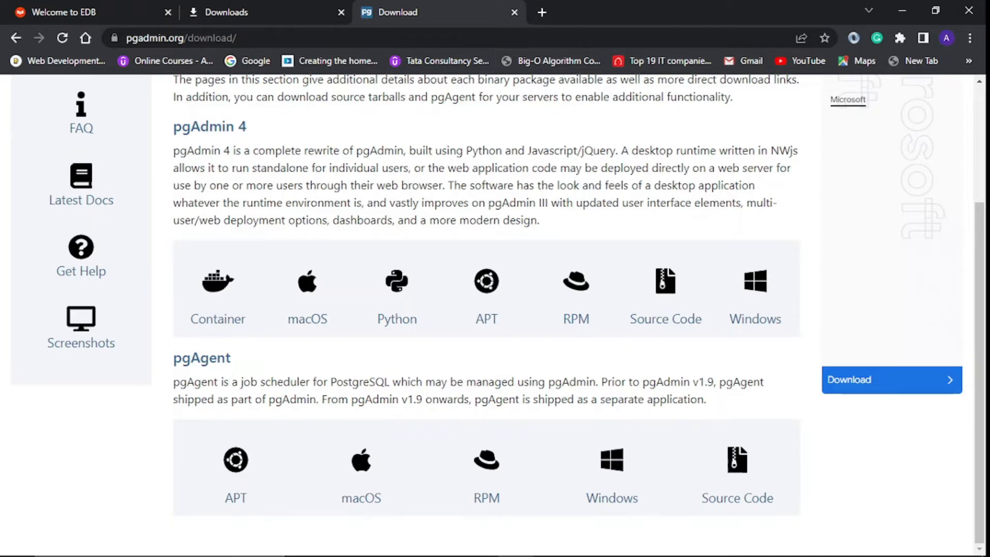
scroll(218, 410, "up", 3)
scroll(217, 409, "down", 2)
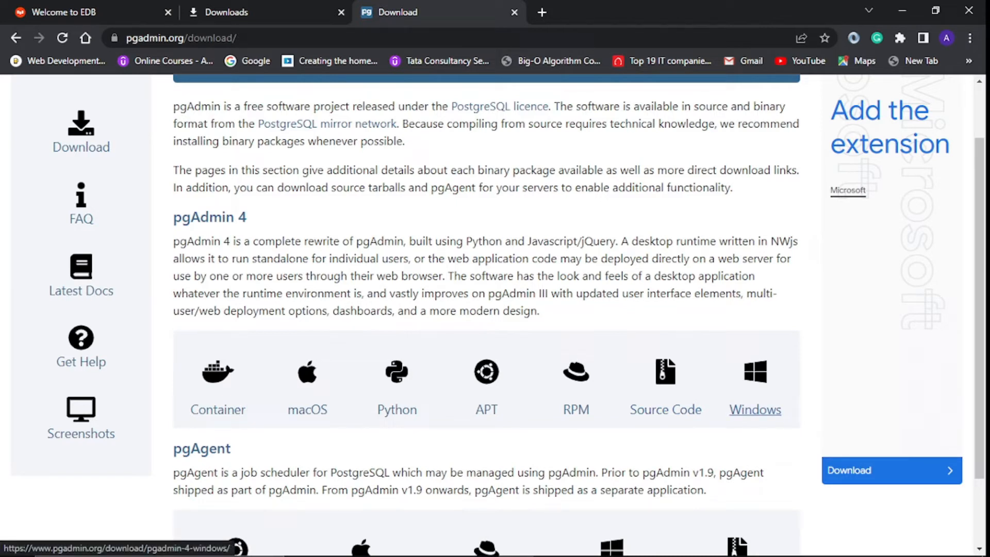
- Open the pgAdmin 4 downloads page for Windows
left_click(755, 409)
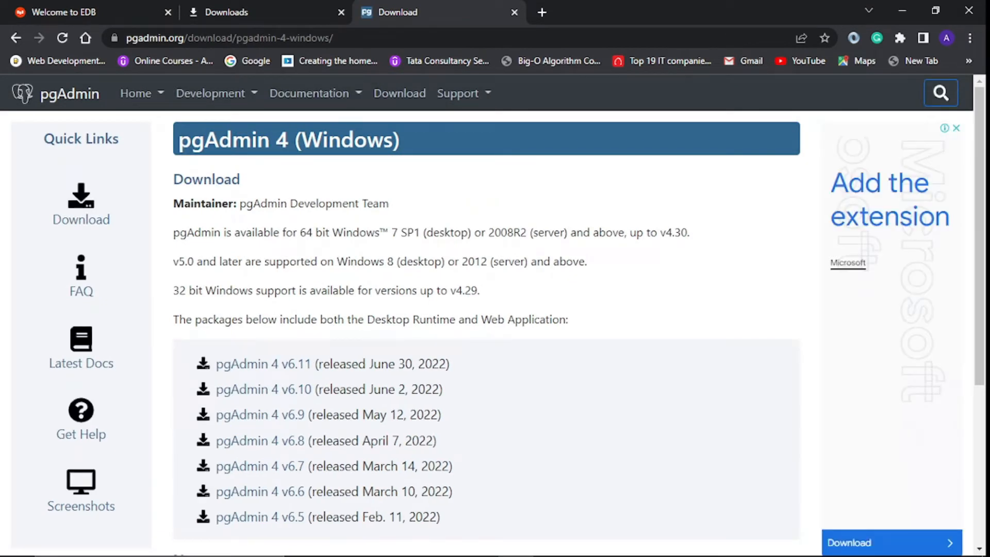
scroll(487, 310, "down", 4)
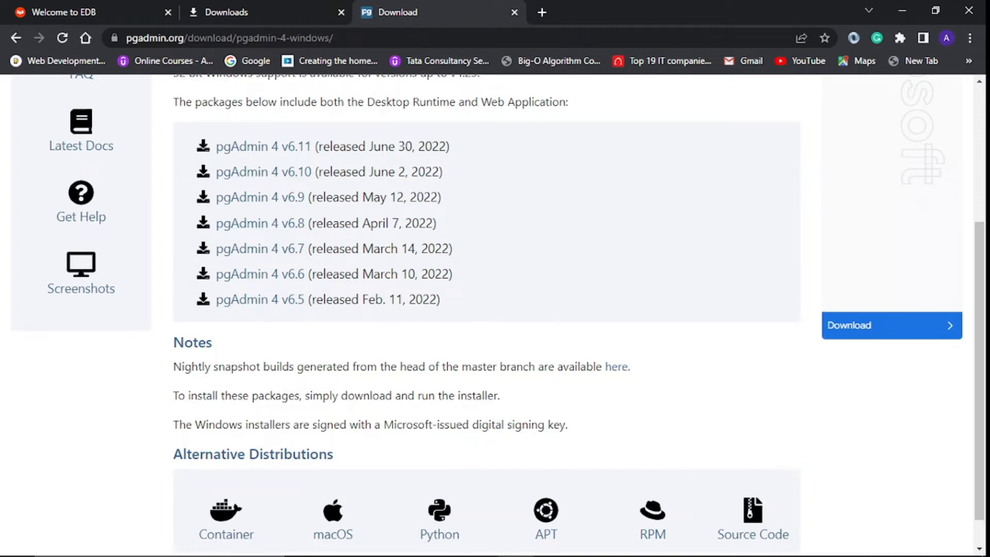
scroll(486, 309, "down", 1)
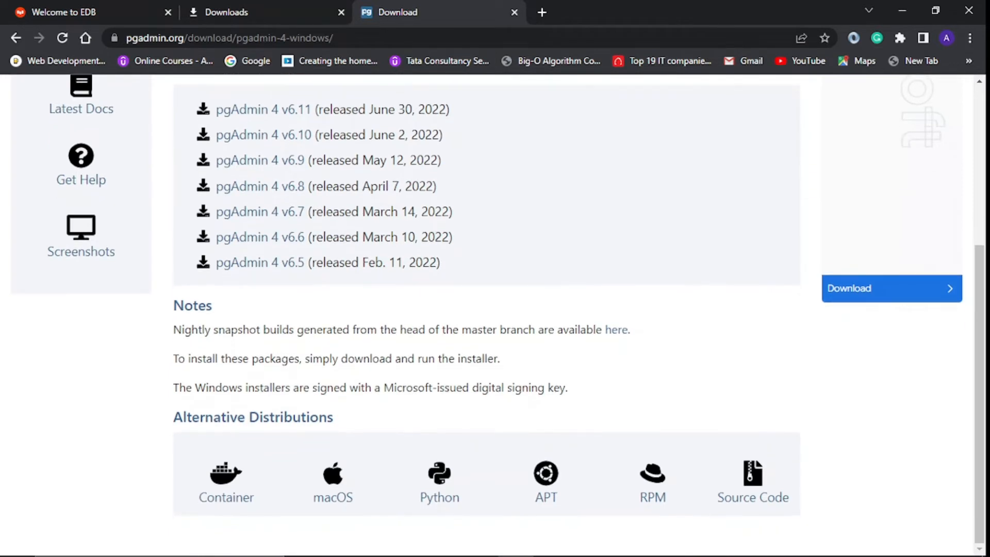
scroll(487, 310, "up", 3)
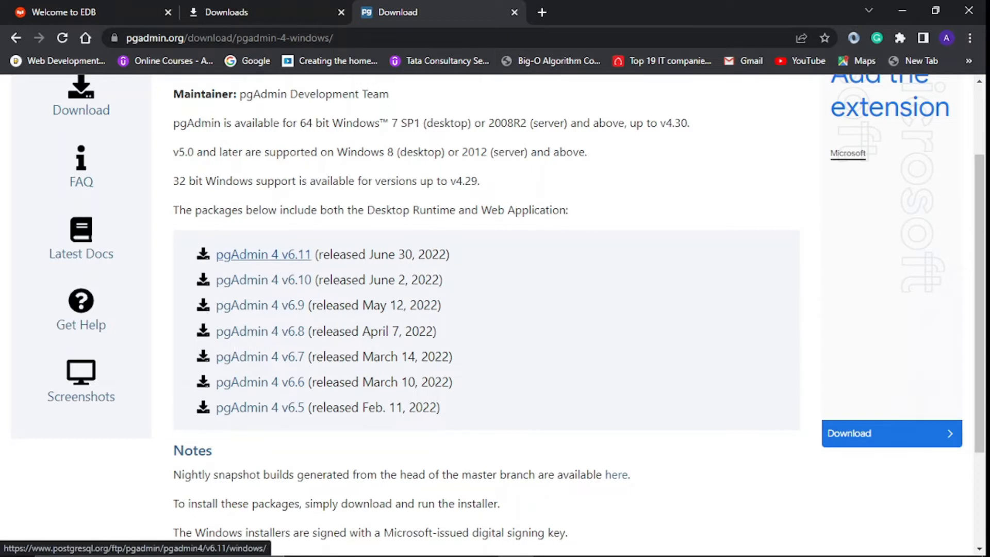
- Open the pgAdmin 4 v6.11 Windows files and highlight the installer's 168.3 MB size
left_click(263, 254)
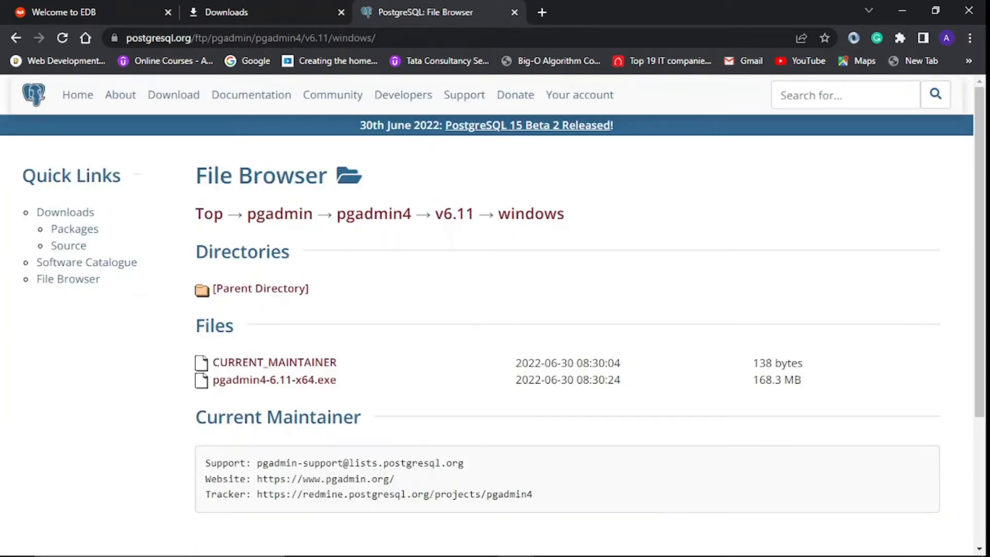
scroll(495, 310, "down", 3)
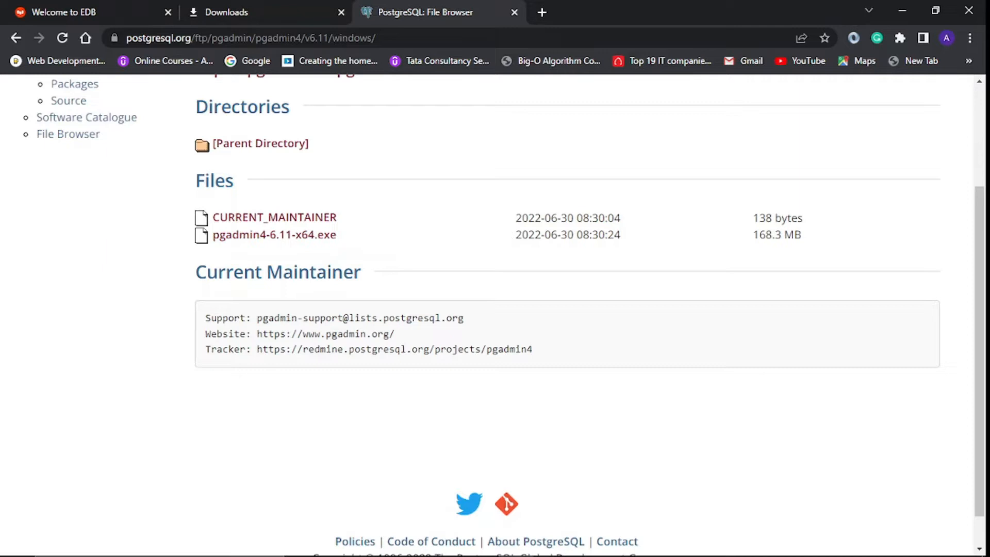
left_click_drag(752, 236, 364, 272)
- Download pgadmin4-6.11-x64.exe and check its progress on Chrome's Downloads page
left_click(387, 258)
left_click(274, 234)
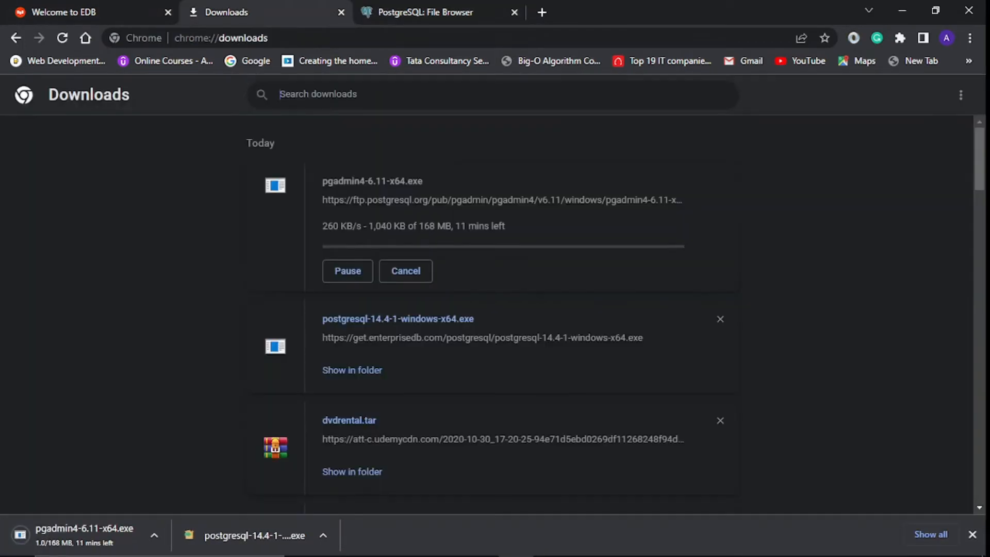
left_click(227, 12)
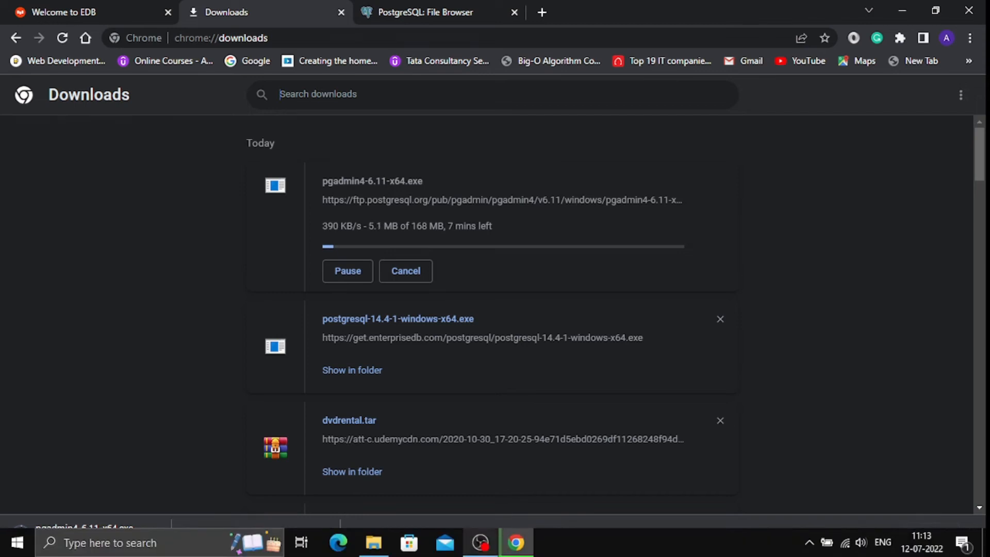
mouse_move(481, 543)
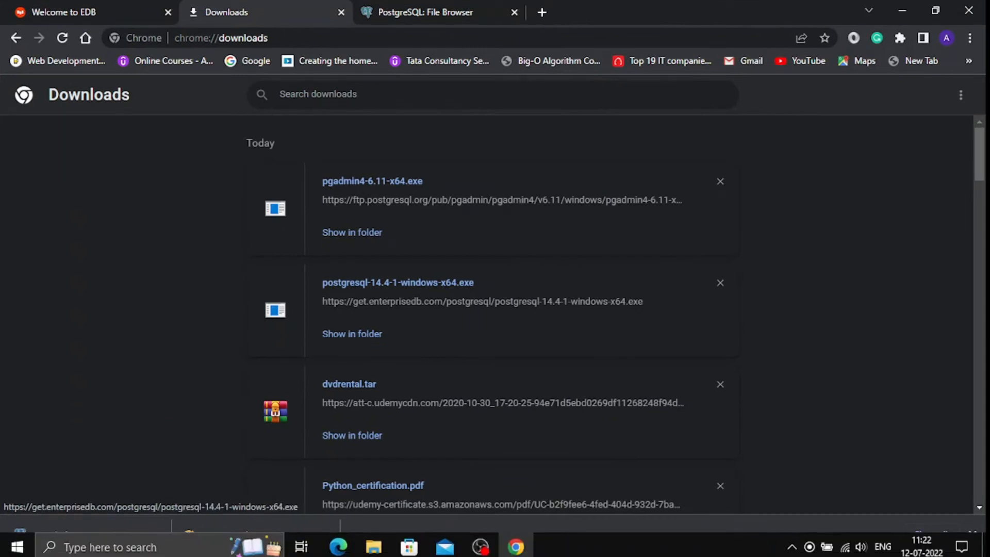
- Cut the downloaded pgadmin4-6.11-x64.exe installer from the Downloads folder
left_click(374, 543)
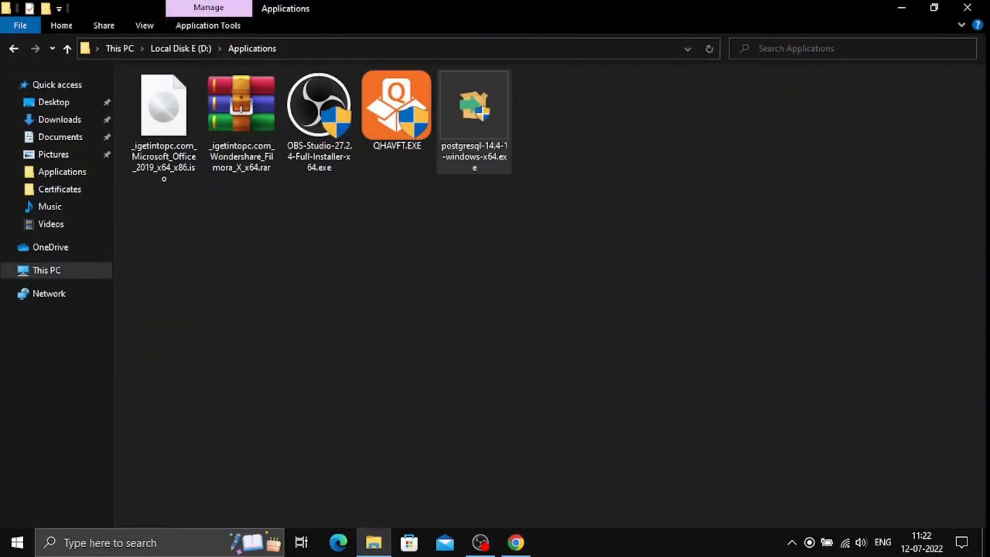
left_click(59, 119)
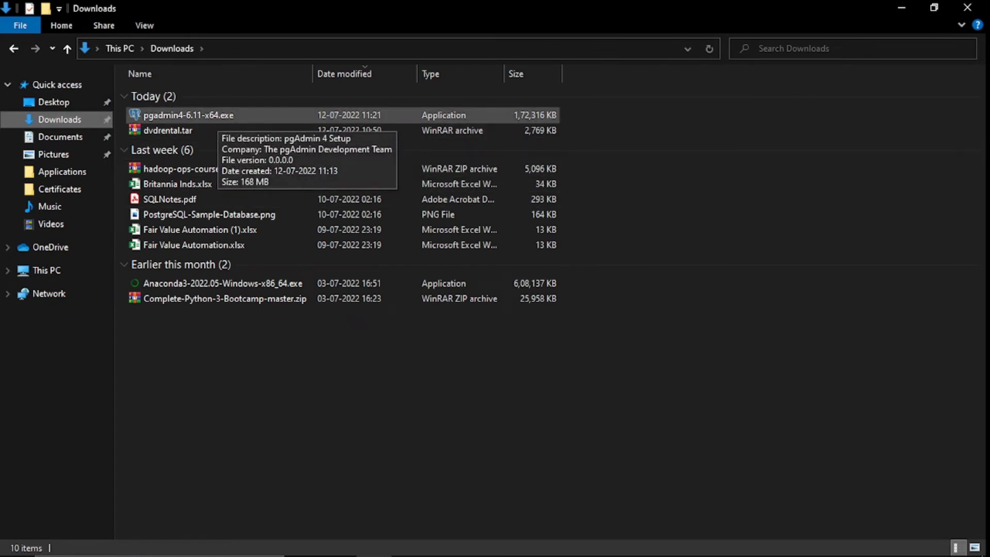
left_click(217, 116)
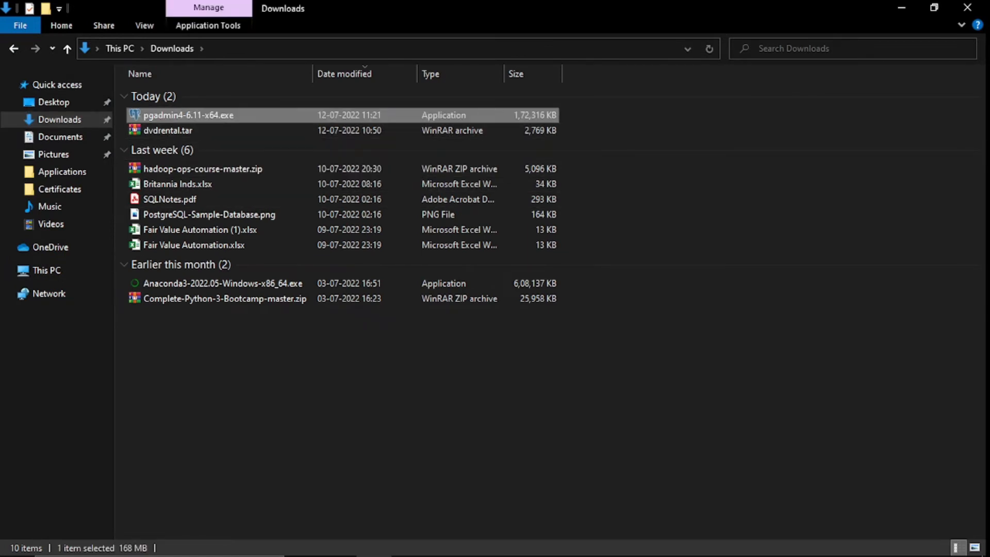
right_click(175, 117)
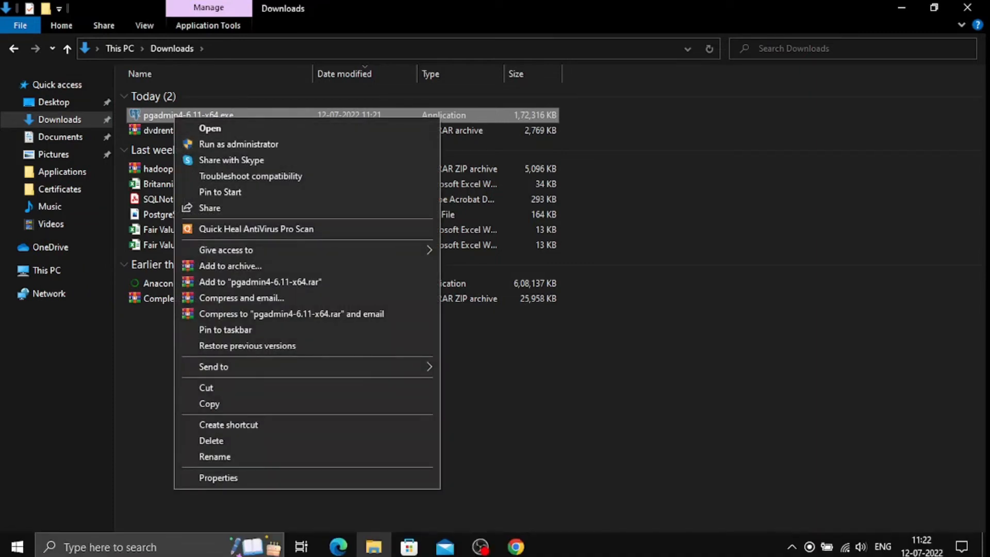
left_click(206, 388)
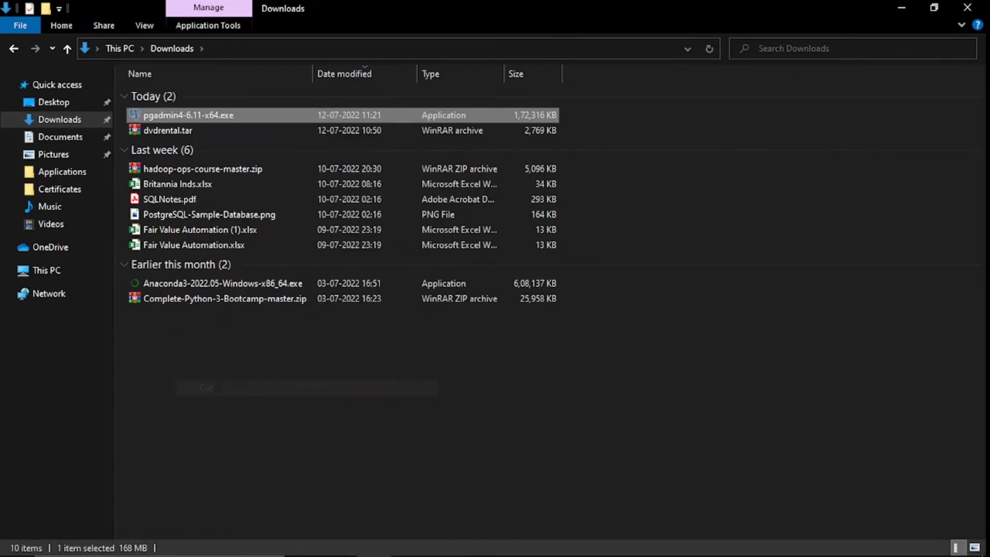
- Paste the installer into D:\Applications, refresh the folder, and launch the installer
left_click(47, 270)
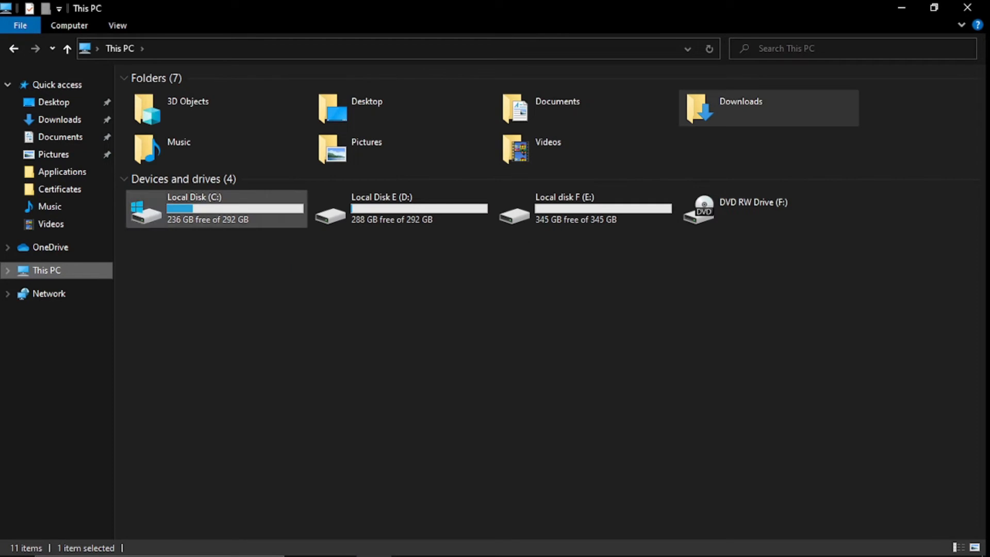
double_click(400, 209)
left_click(242, 111)
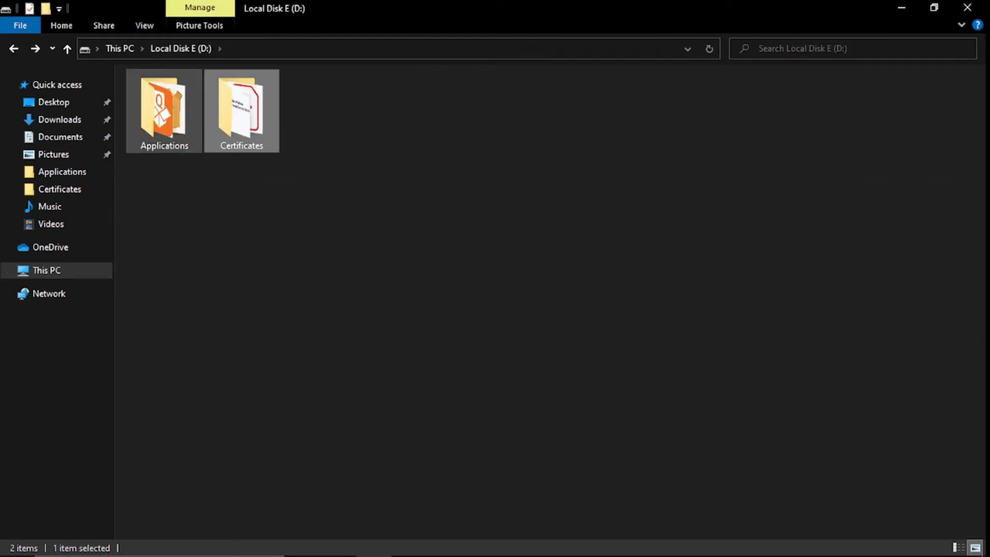
left_click(164, 112)
key("Return")
key("ctrl+v")
left_click(482, 235)
right_click(482, 235)
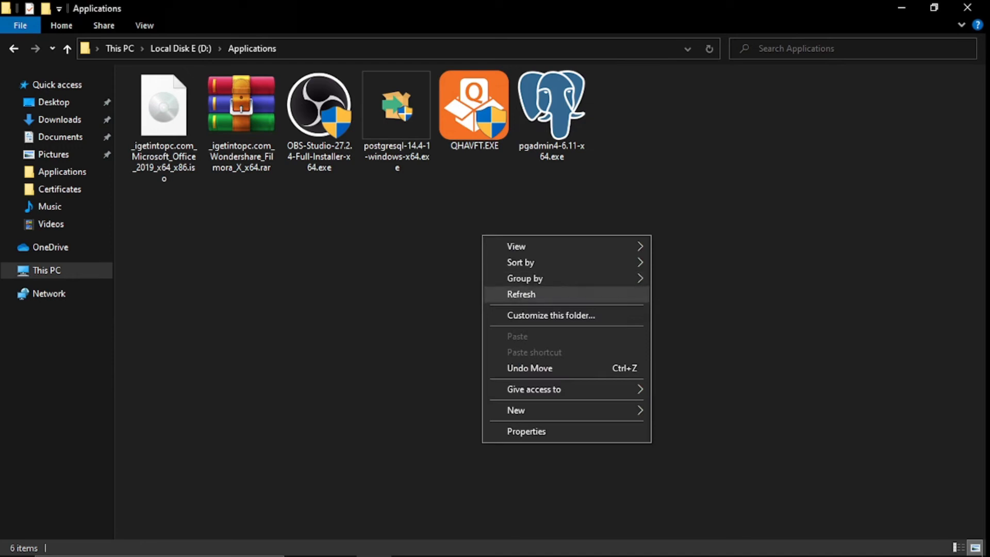
left_click(521, 293)
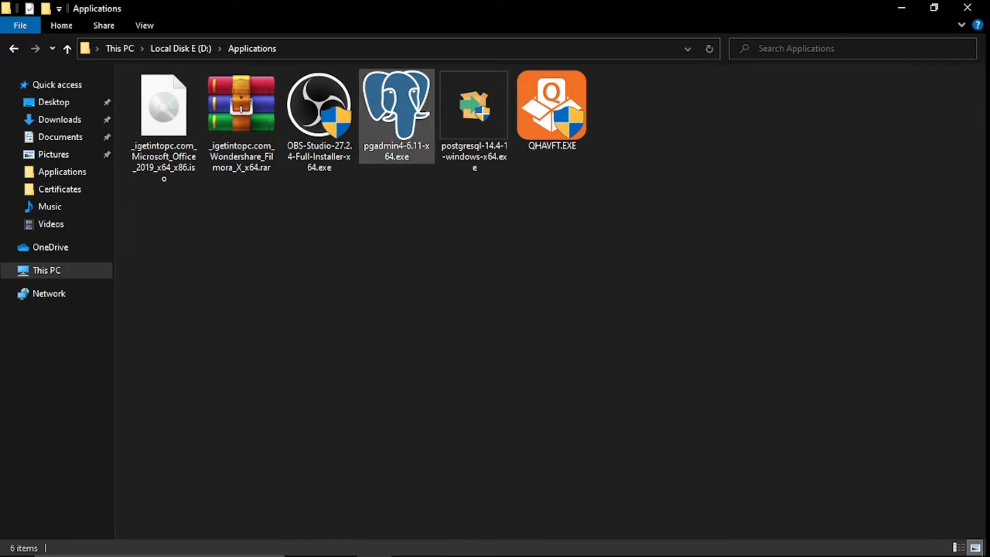
double_click(397, 116)
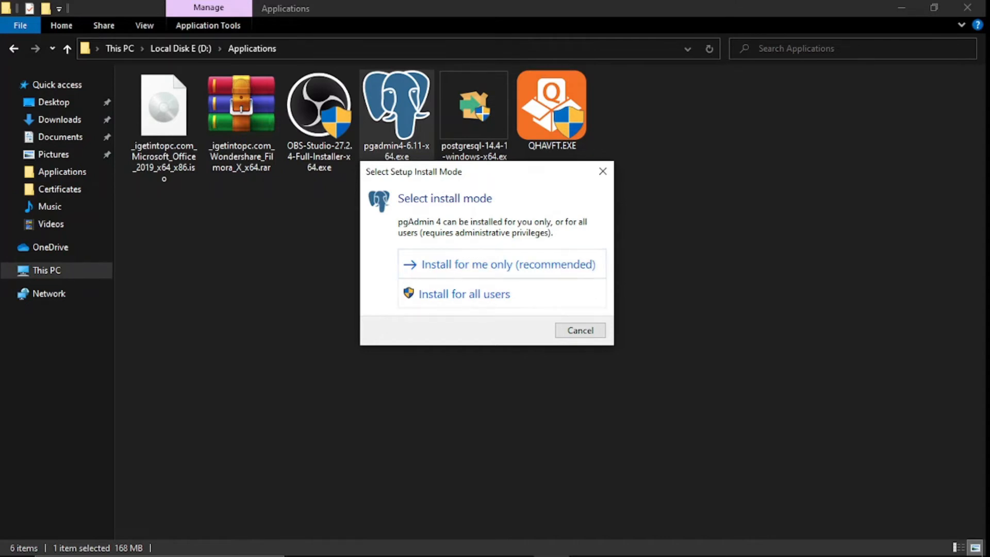
- Choose to install pgAdmin 4 for all users and accept the licence agreement
left_click(480, 294)
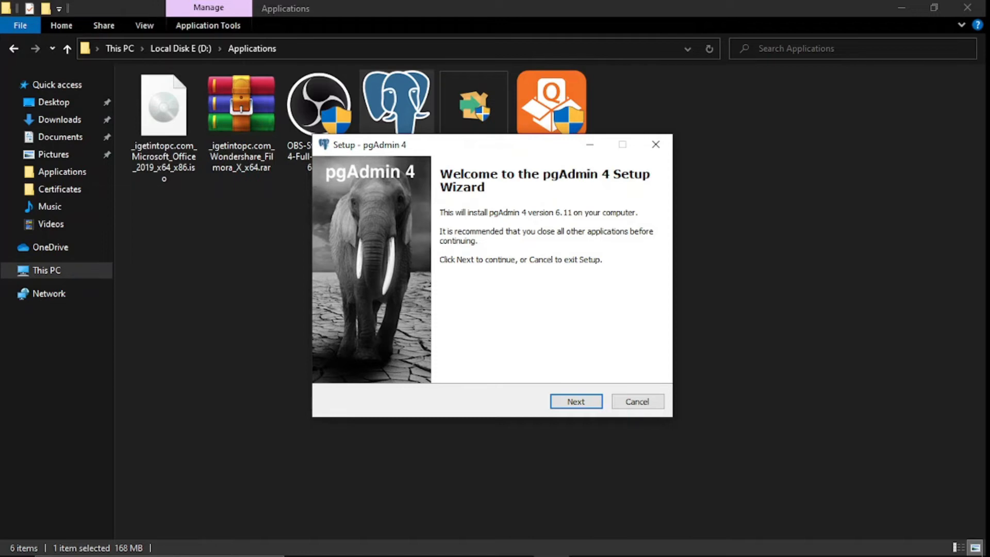
left_click(576, 401)
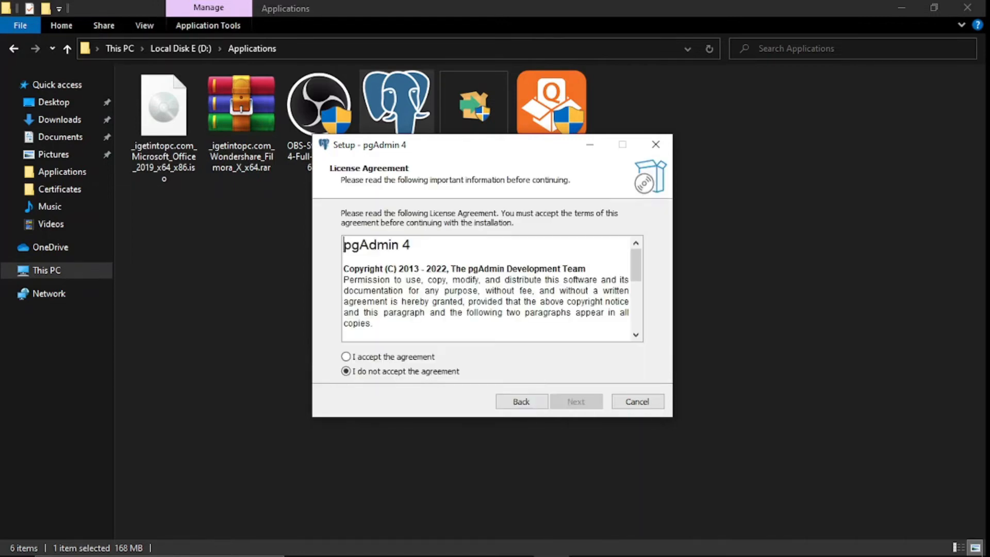
scroll(486, 287, "down", 8)
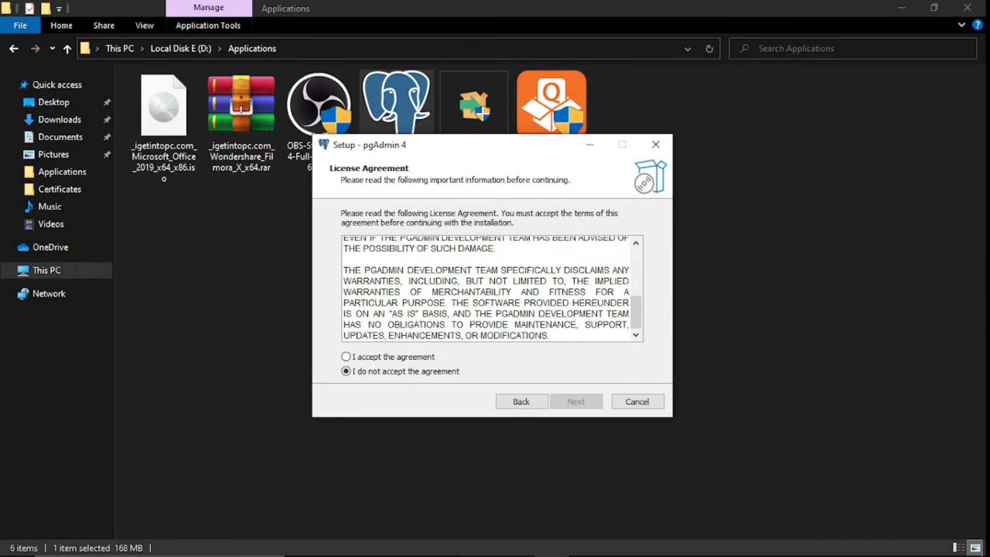
left_click(346, 356)
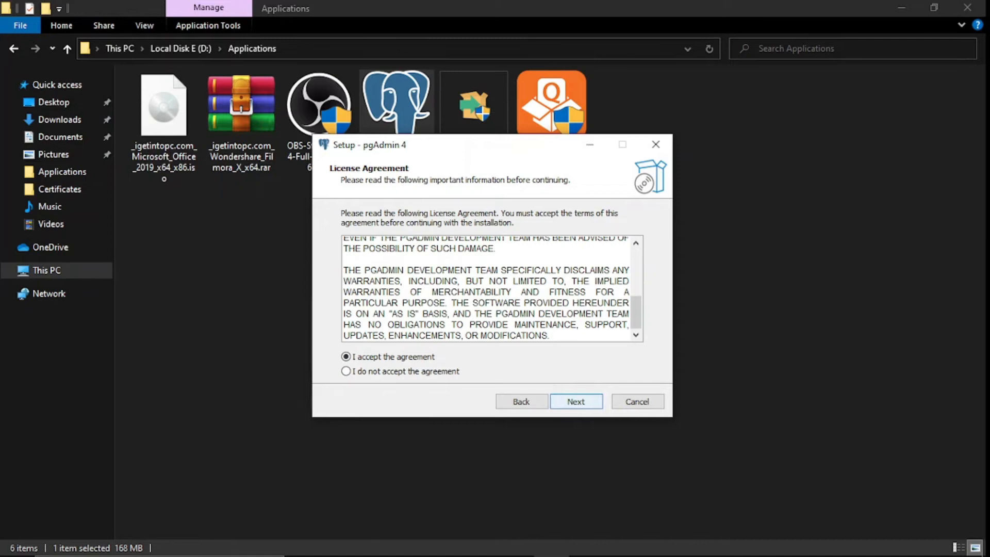
left_click(576, 402)
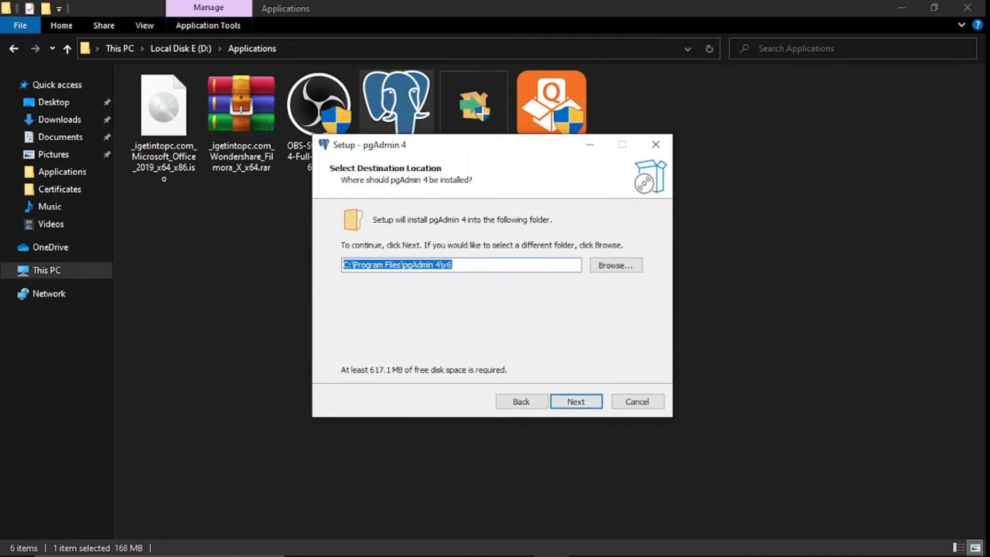
- Keep the default install location and pgAdmin 4 Start Menu folder, then install
left_click(456, 265)
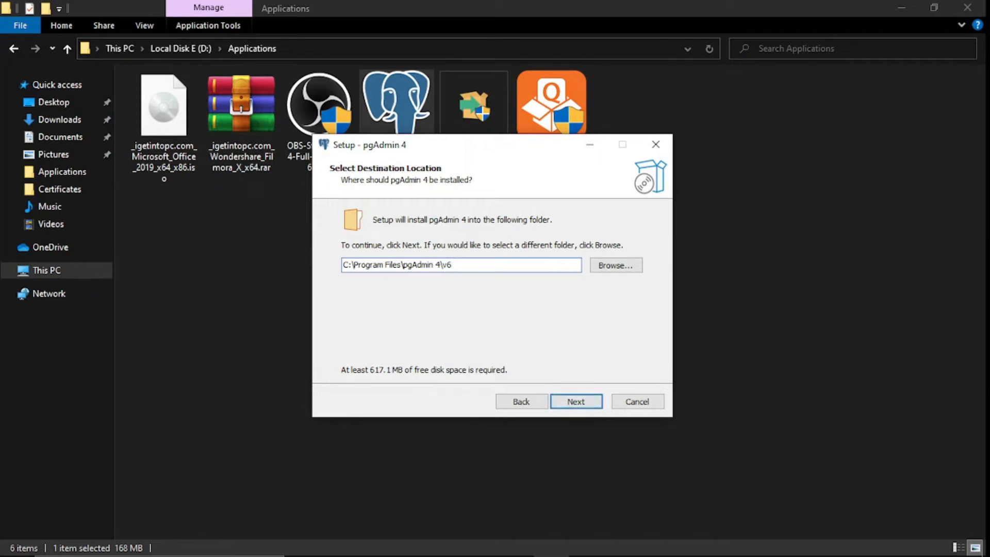
left_click(576, 401)
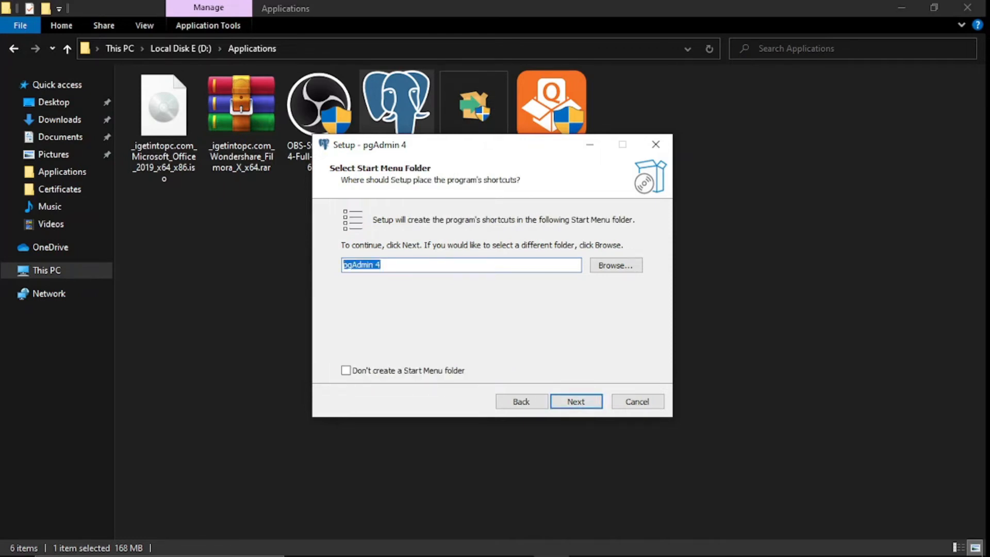
left_click(428, 266)
left_click(576, 402)
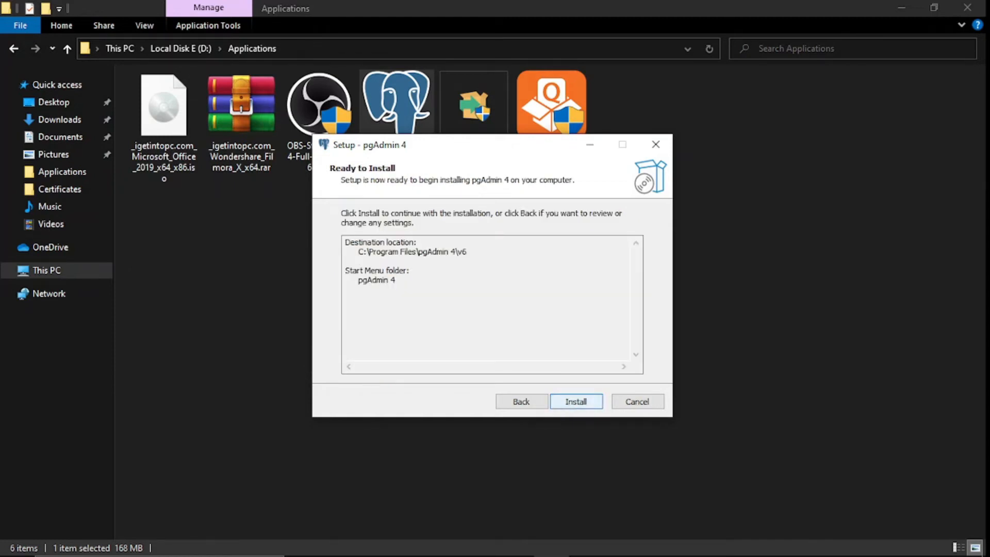
left_click(576, 401)
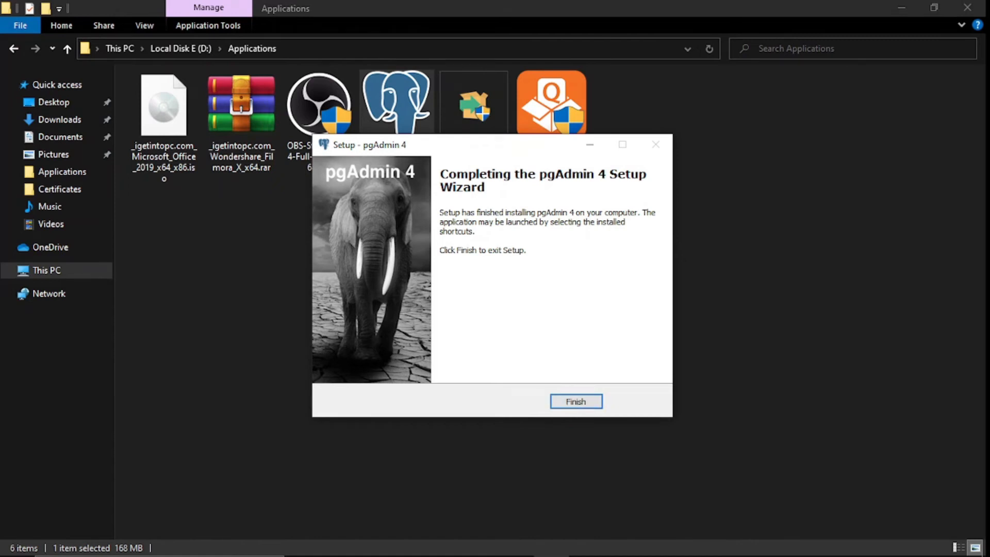
- Close the finished setup wizard and launch pgAdmin 4 by searching 'pg' in Start
key("Return")
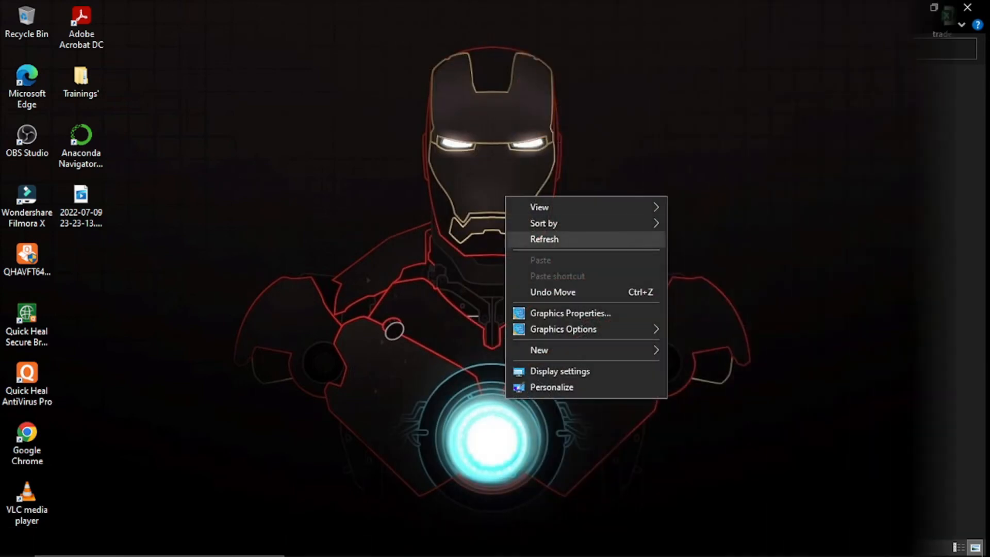
left_click(544, 239)
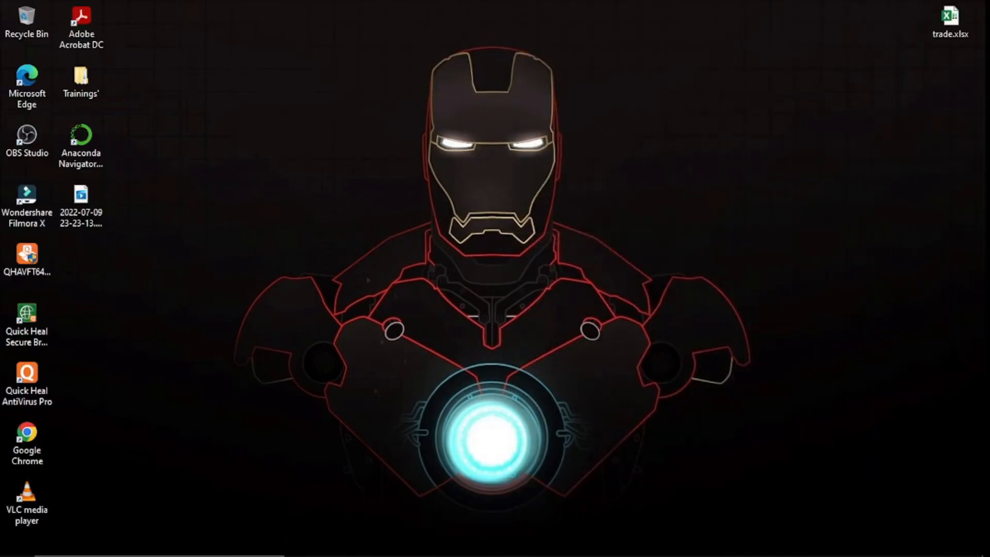
left_click(17, 543)
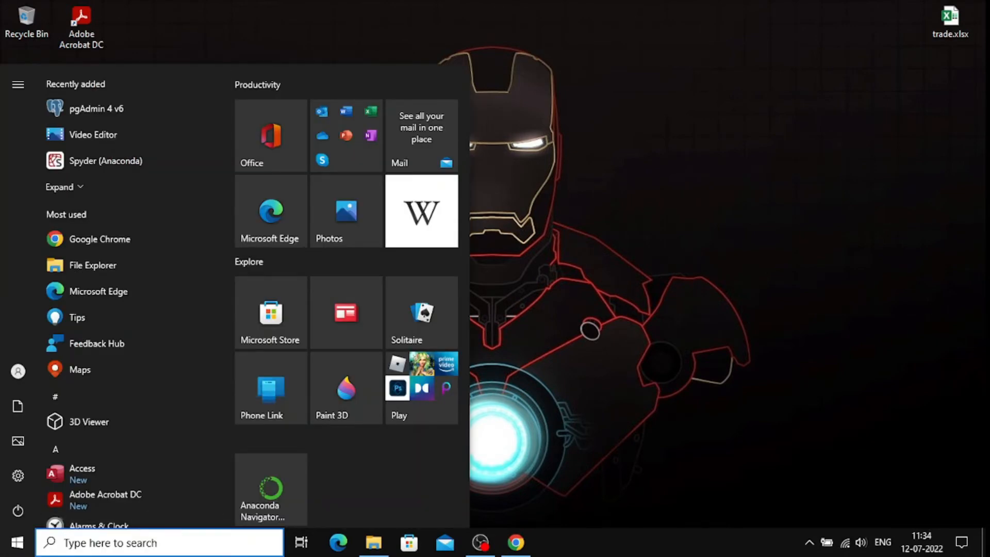
type("pg")
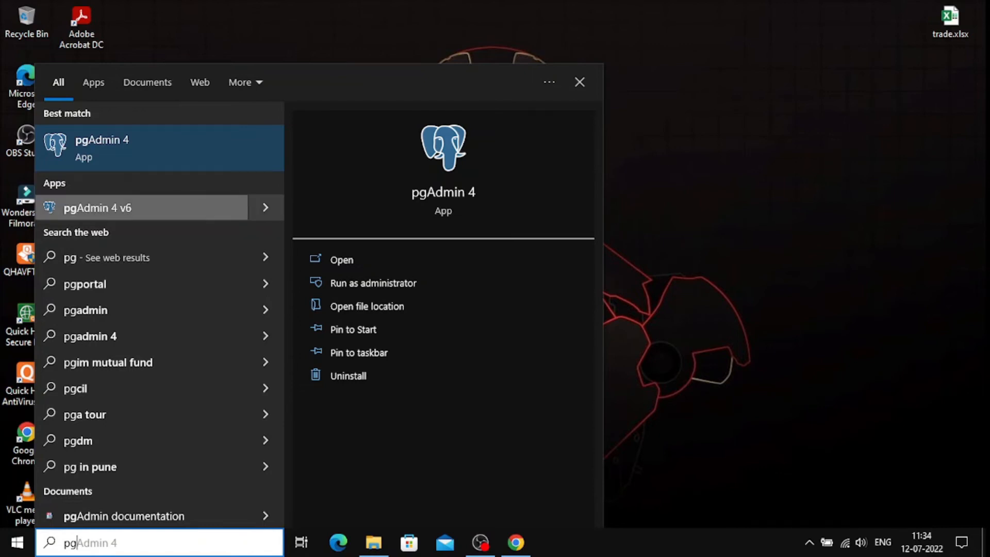
left_click(103, 148)
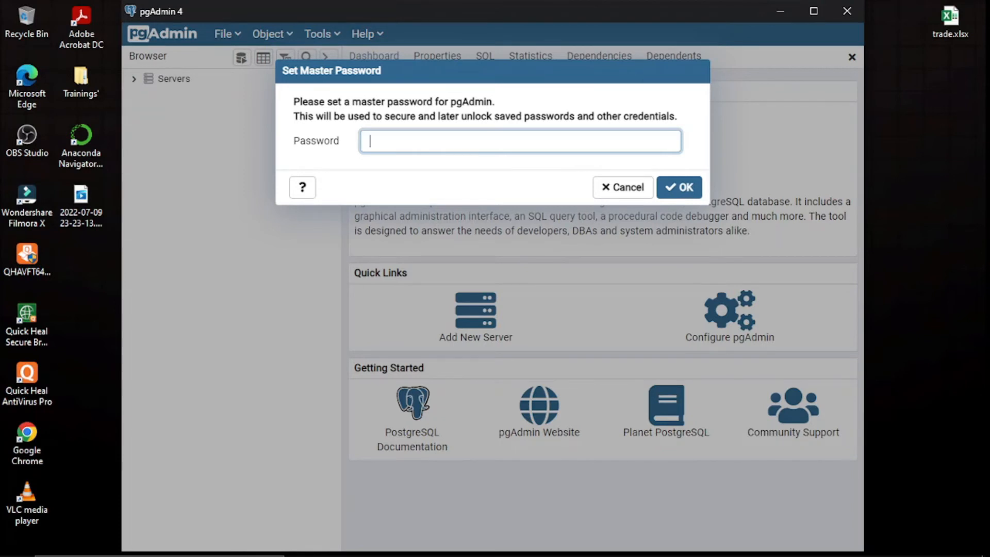
- Set a master password for pgAdmin 4
type("12345678")
key("BackSpace")
key("BackSpace")
key("BackSpace")
key("BackSpace")
key("BackSpace")
key("BackSpace")
key("BackSpace")
key("BackSpace")
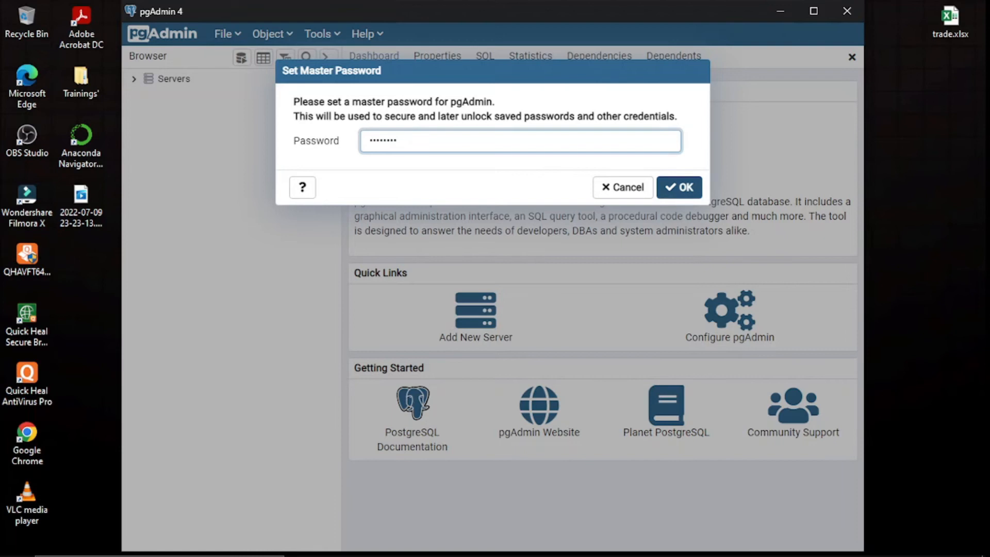
left_click(679, 187)
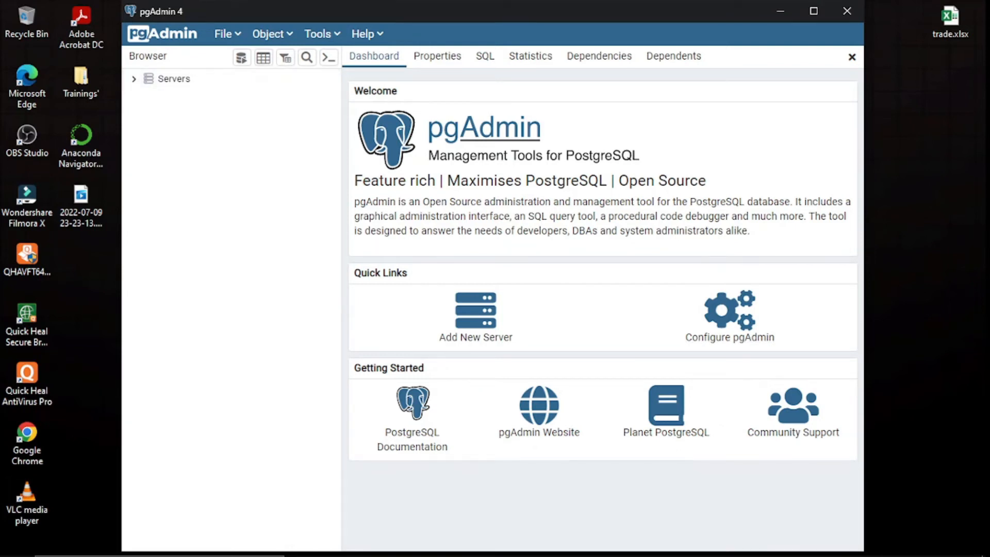
- Connect to the PostgreSQL 14 server with the postgres password and review its dashboard
left_click(134, 79)
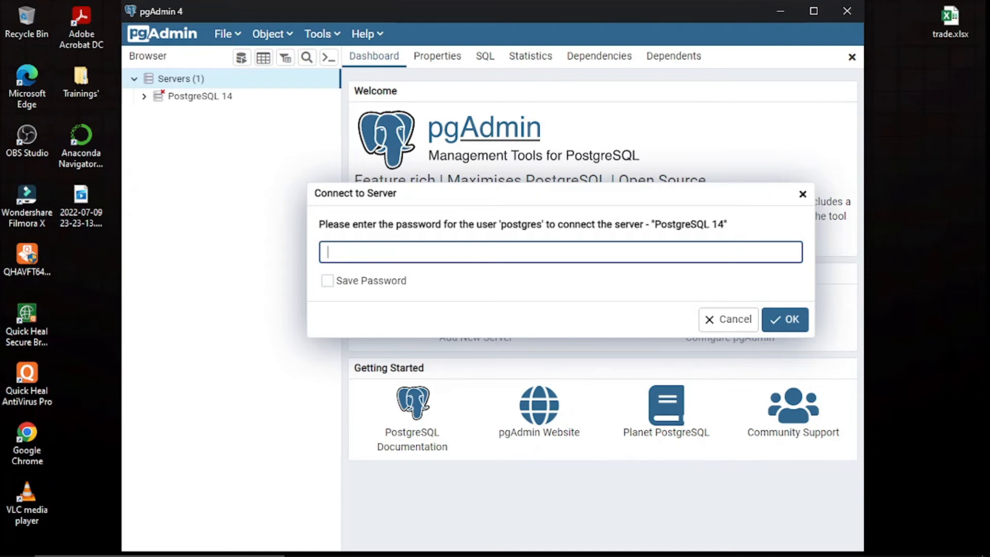
type("admin123")
key("Return")
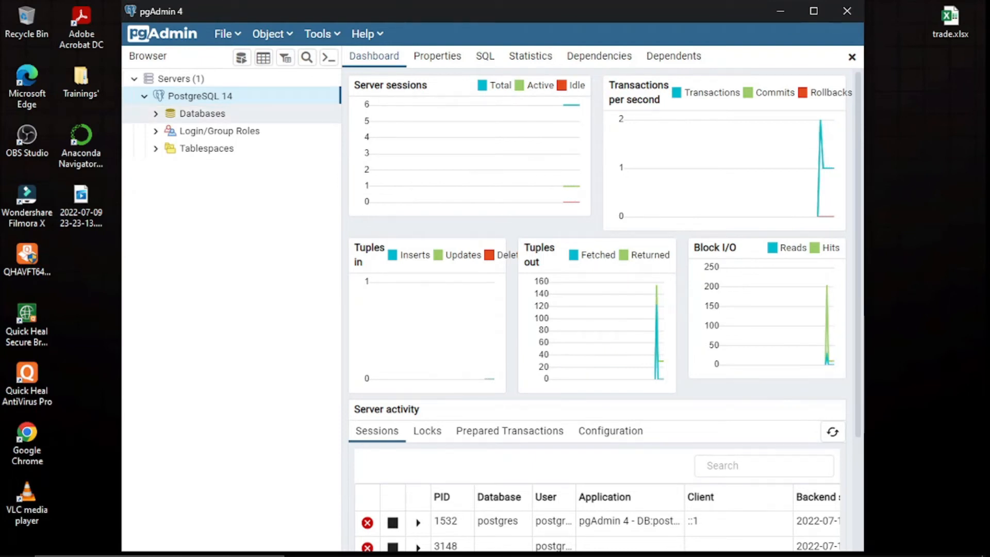
scroll(598, 310, "down", 3)
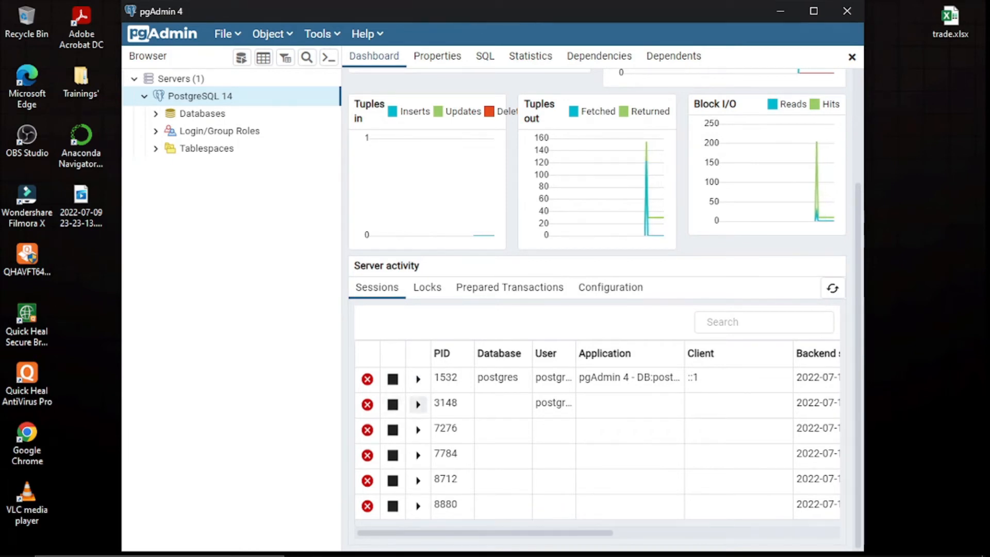
scroll(598, 309, "up", 1)
scroll(598, 309, "up", 3)
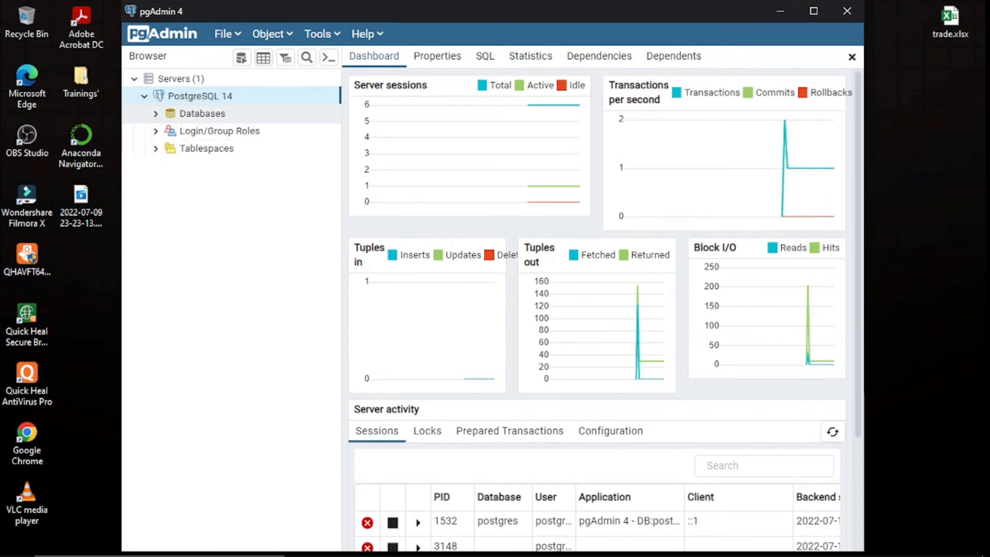
- Create and save a database named mydb on the PostgreSQL 14 server
right_click(214, 99)
mouse_move(253, 112)
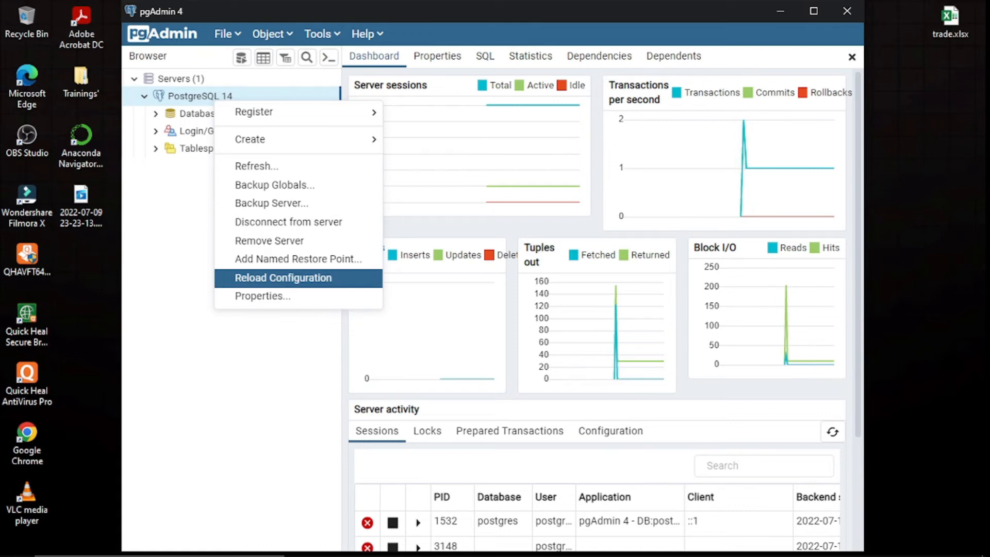
mouse_move(299, 140)
left_click(429, 140)
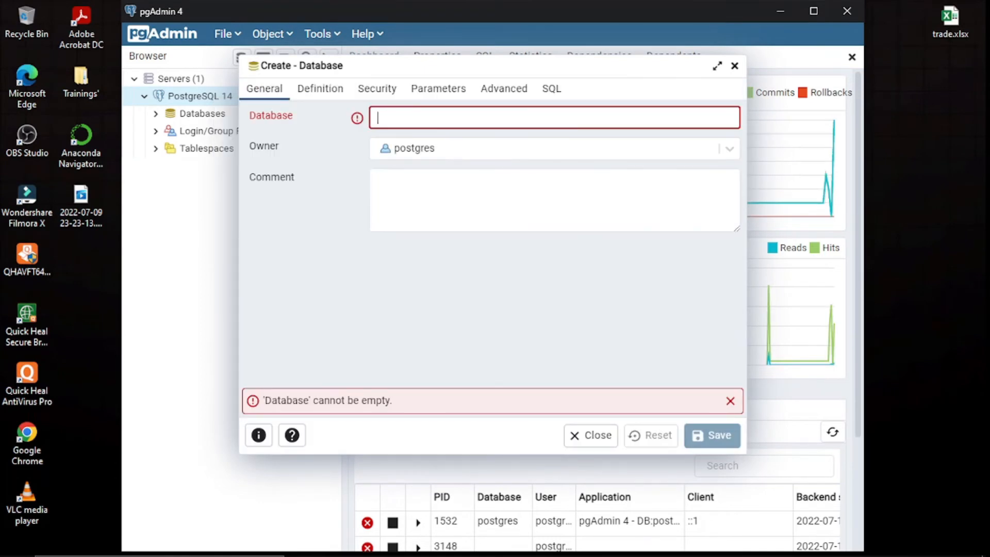
type("mydb")
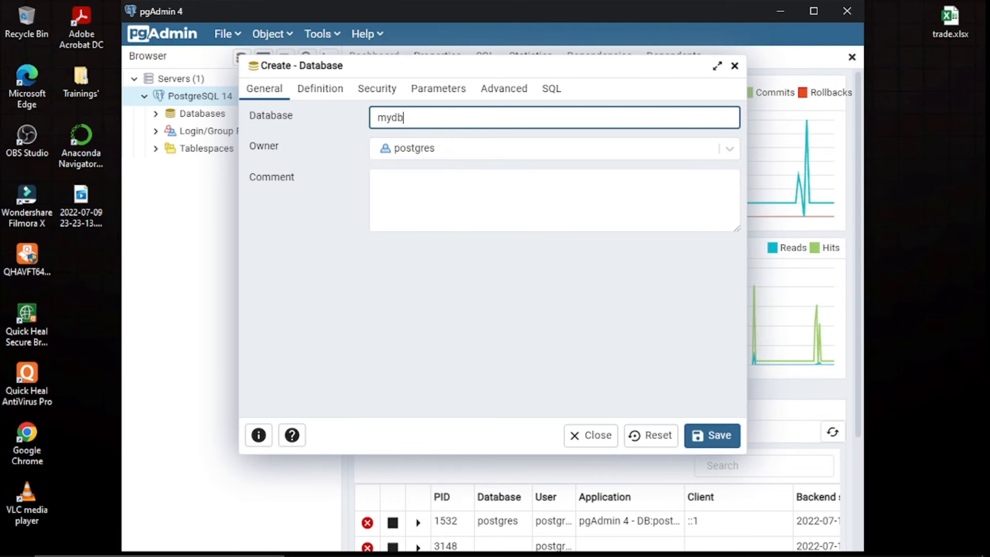
key("Tab")
key("Tab")
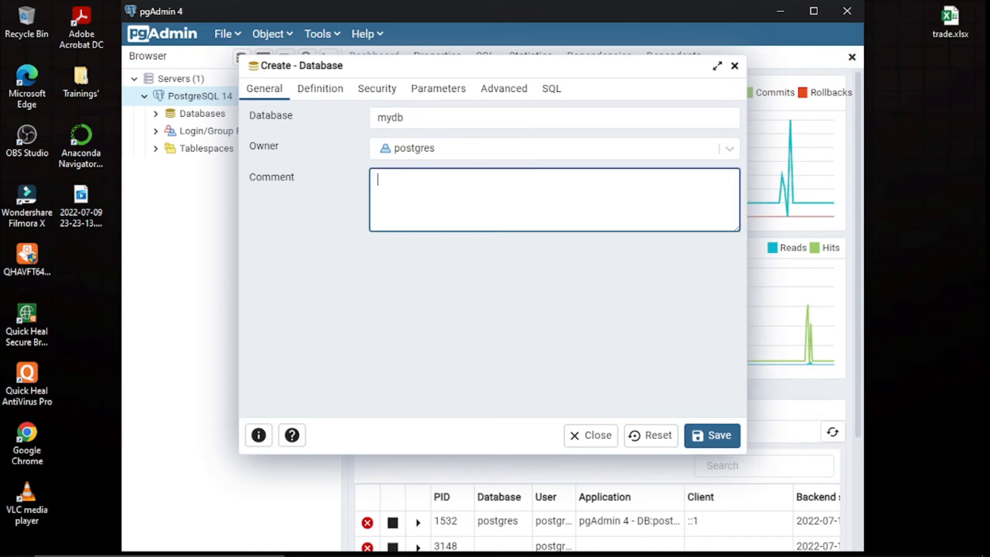
left_click(712, 435)
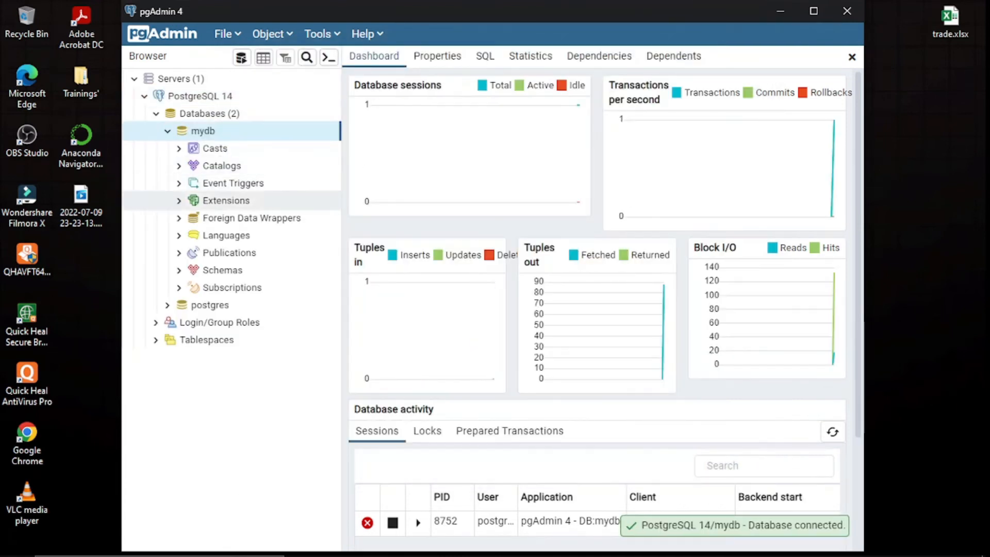
- Attempt a restore into mydb and dismiss the 'Utility not found' binary path error
left_click(155, 114)
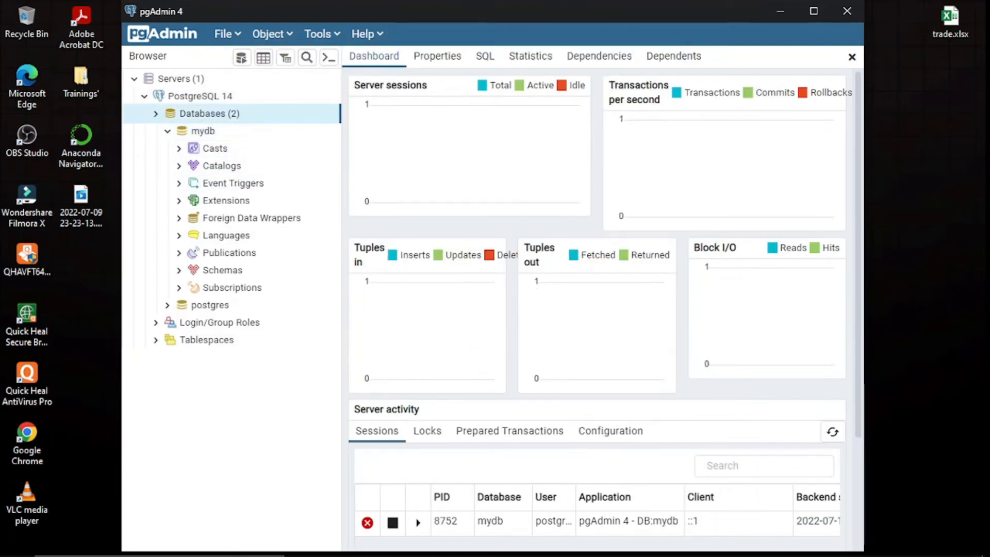
left_click(156, 113)
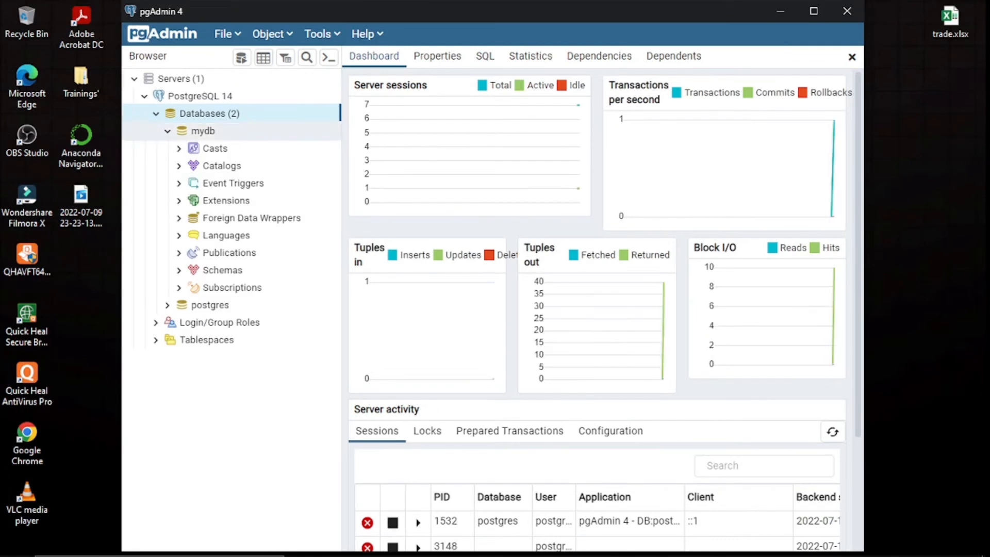
left_click(206, 131)
right_click(222, 132)
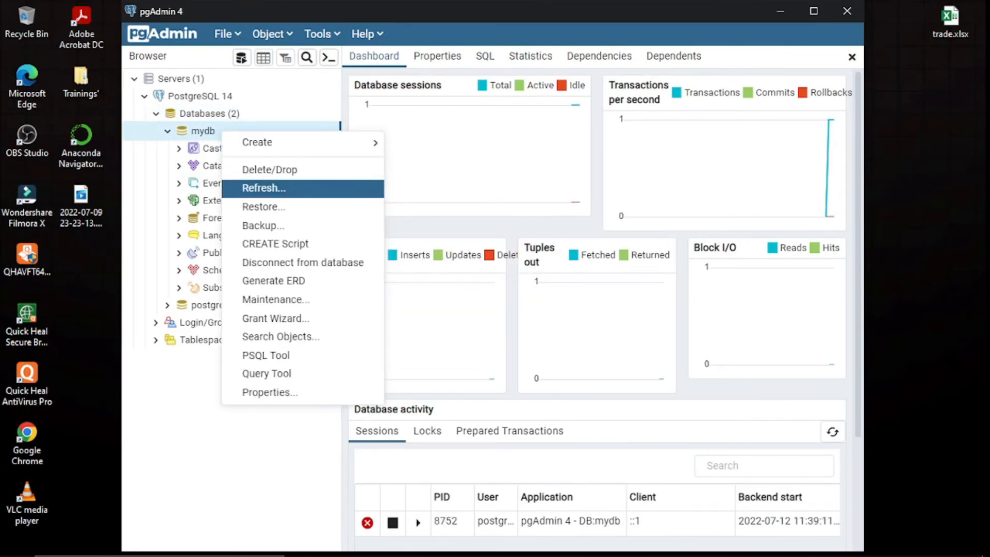
left_click(264, 207)
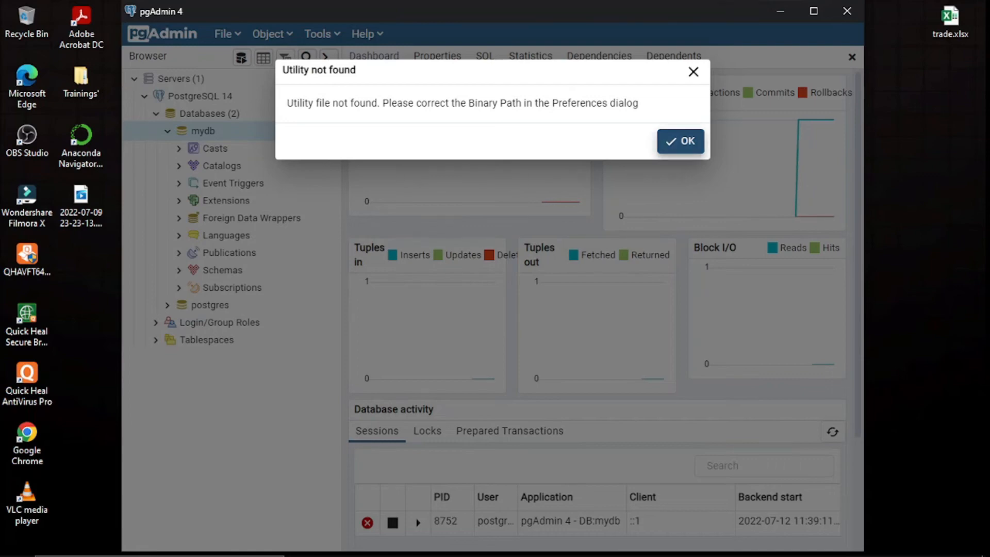
left_click(680, 141)
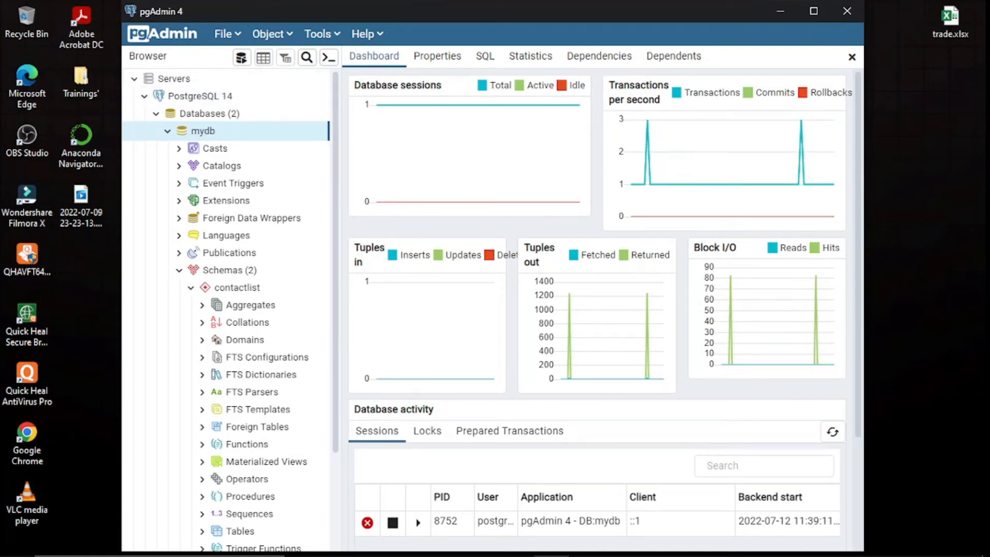
left_click(227, 34)
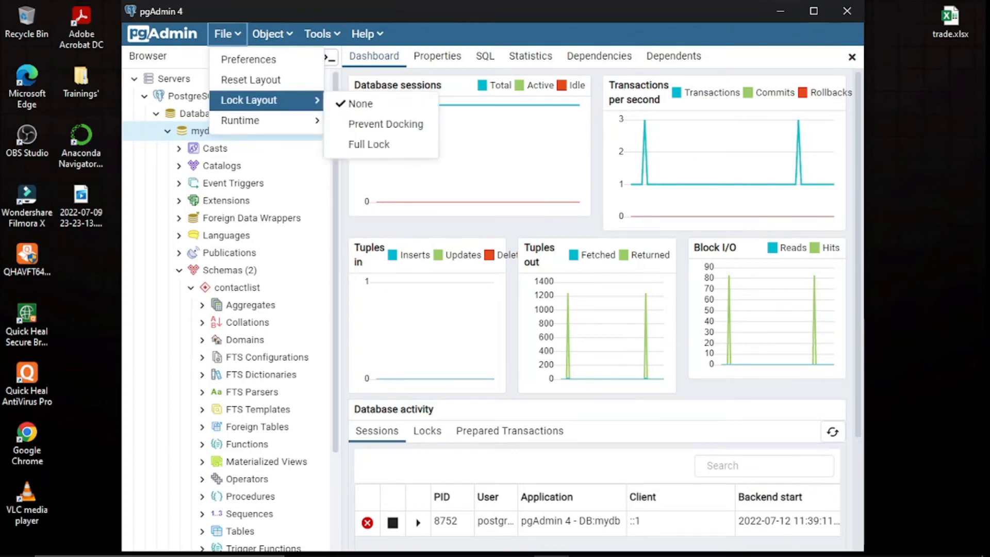
- In Preferences > Binary paths, browse for the PostgreSQL 14 binary folder
left_click(249, 59)
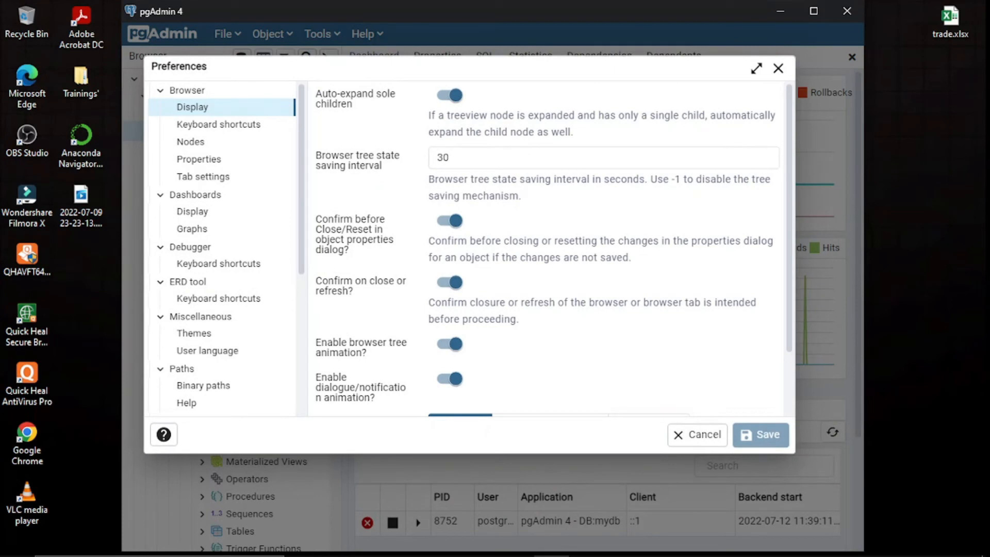
left_click(203, 386)
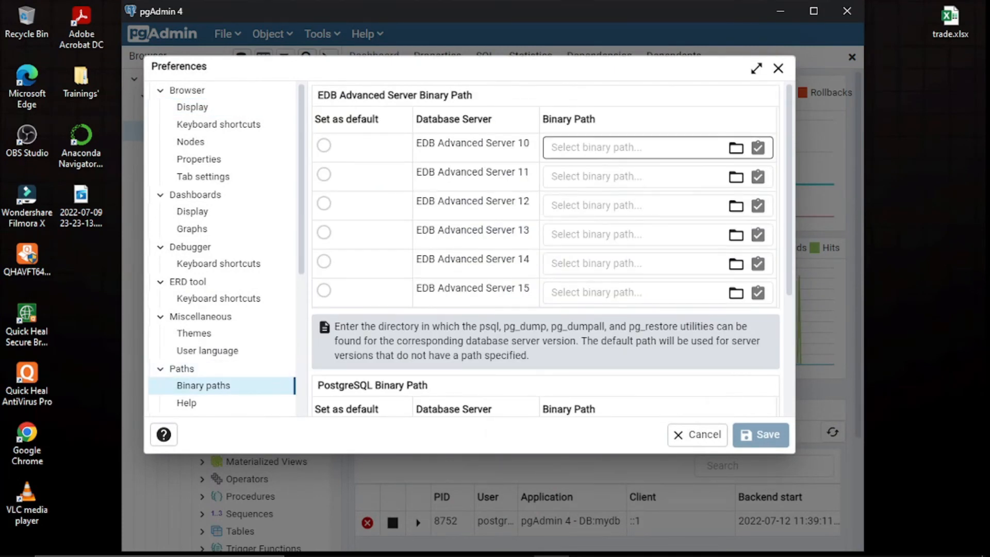
scroll(634, 148, "down", 3)
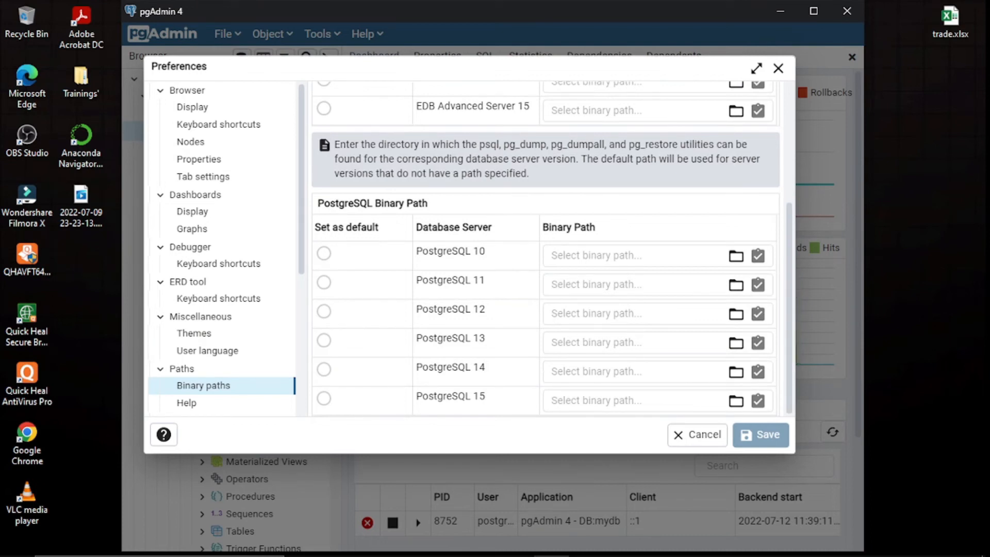
left_click(596, 372)
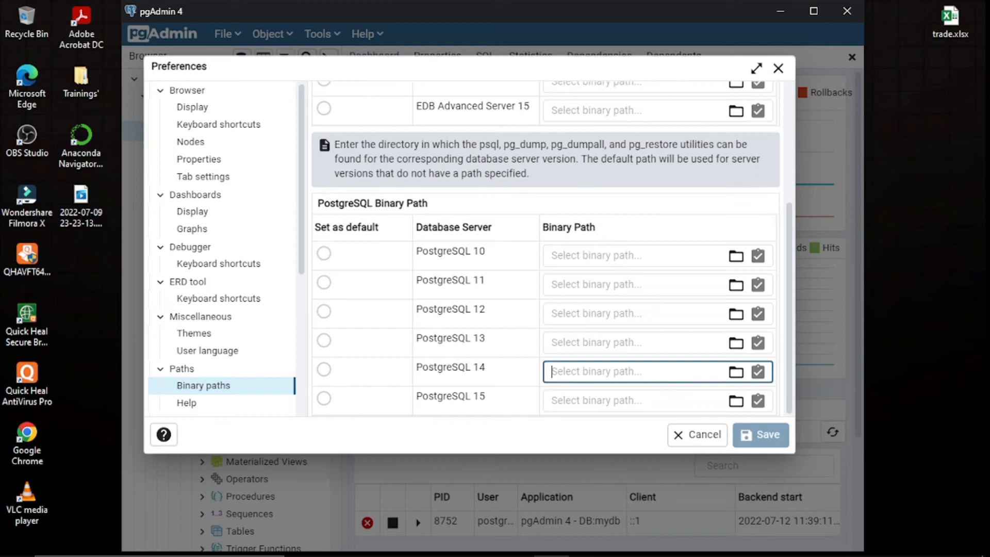
left_click(736, 372)
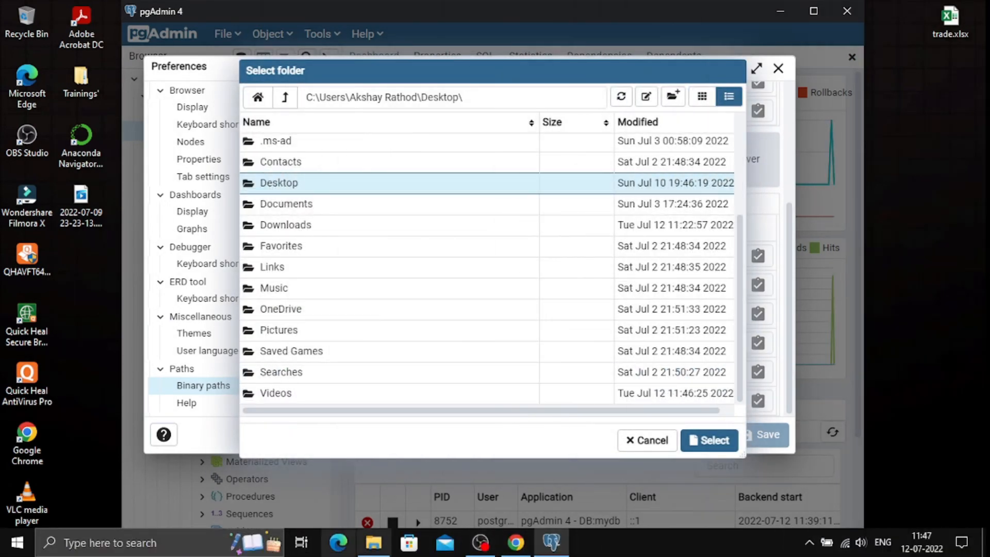
left_click(373, 543)
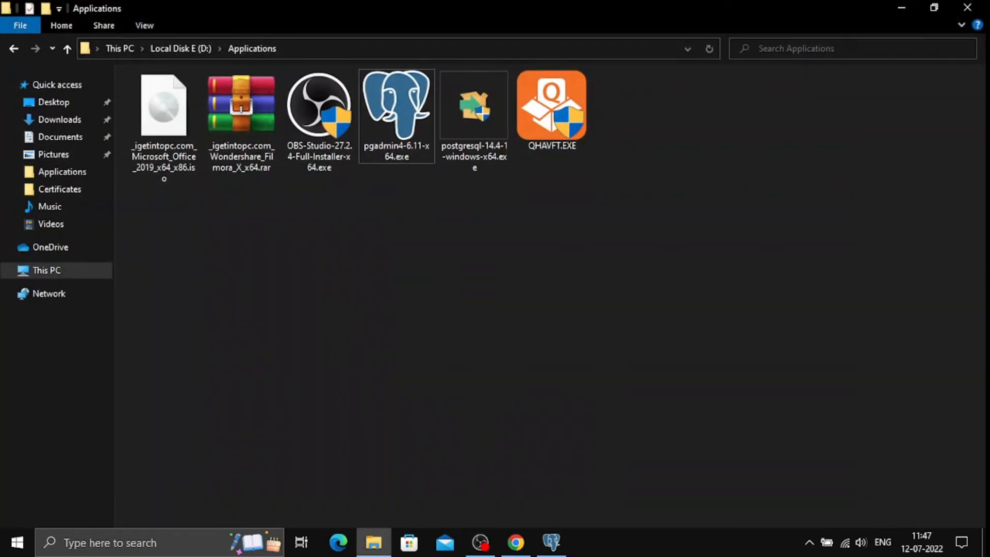
- Navigate File Explorer to C:\Program Files\PostgreSQL\14\bin and copy its path
left_click(46, 271)
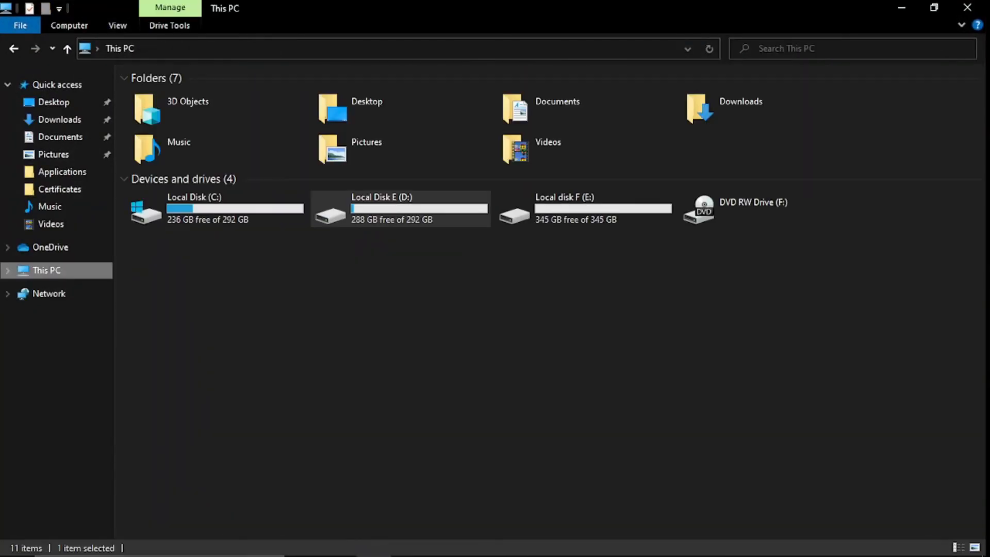
double_click(175, 207)
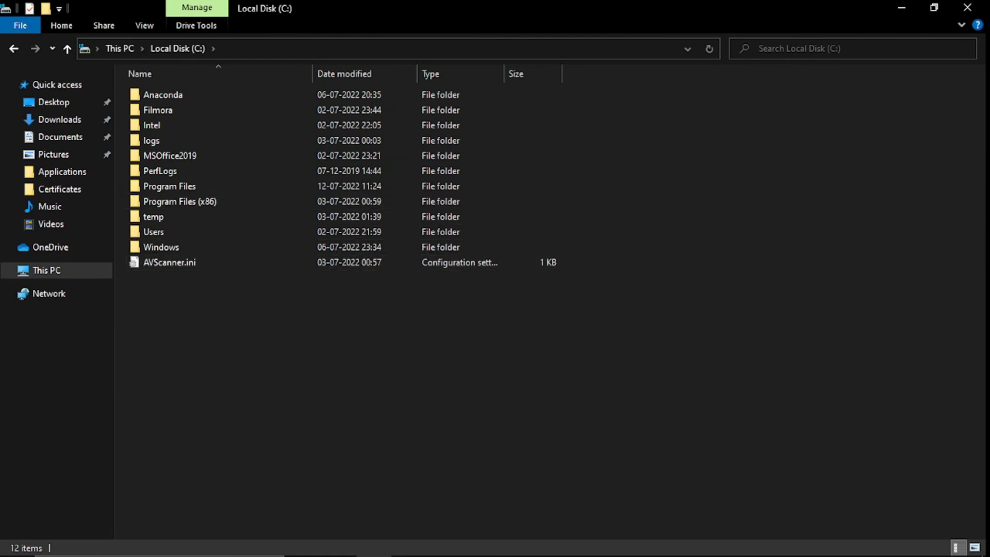
double_click(170, 186)
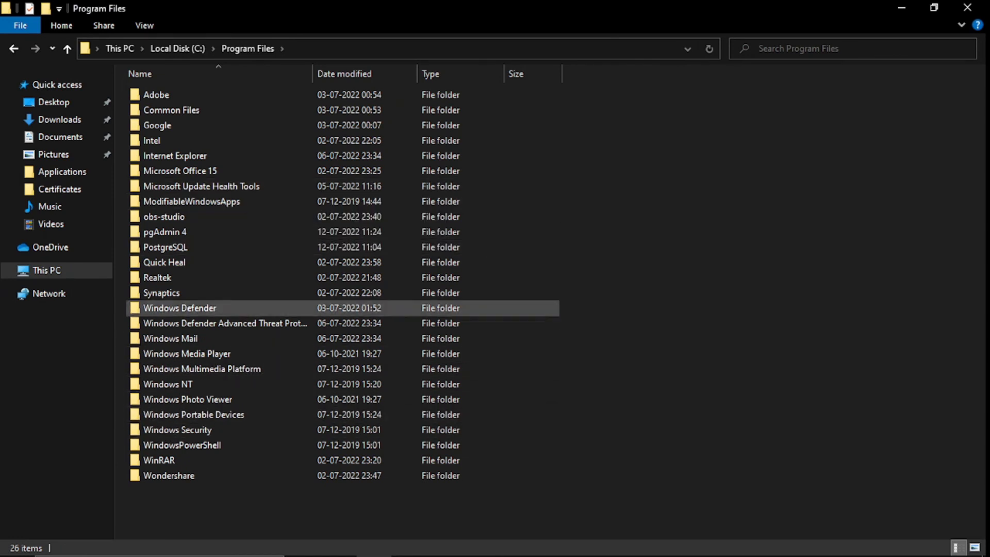
double_click(165, 247)
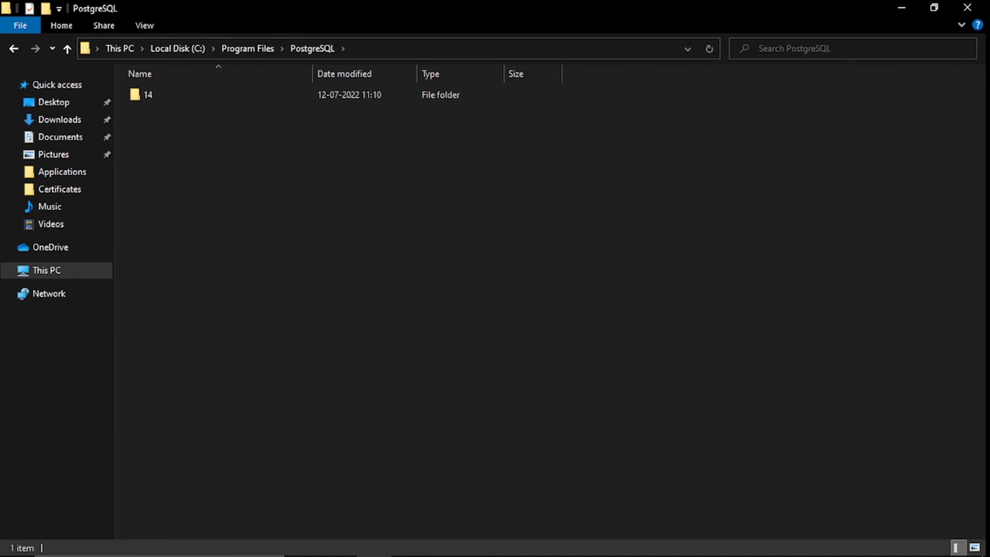
double_click(217, 95)
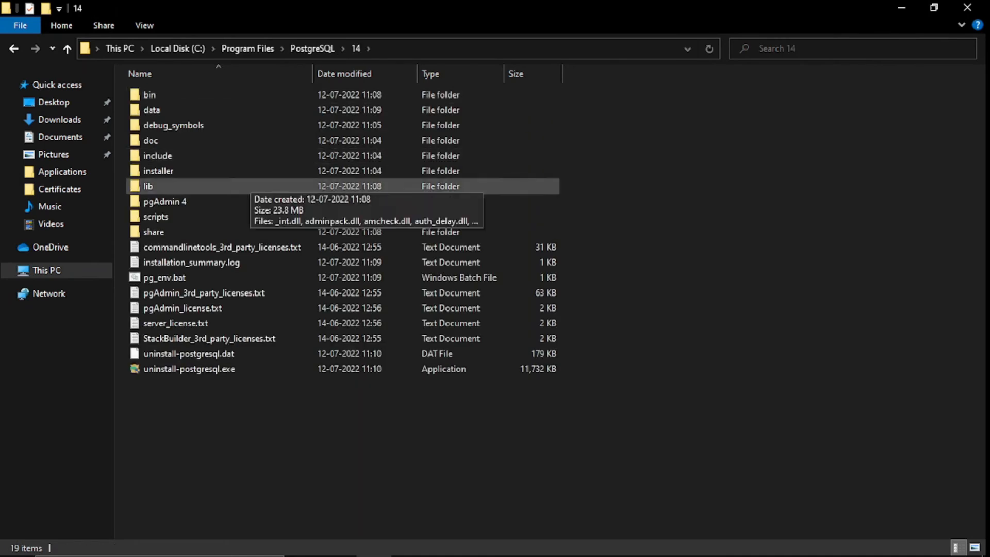
double_click(154, 94)
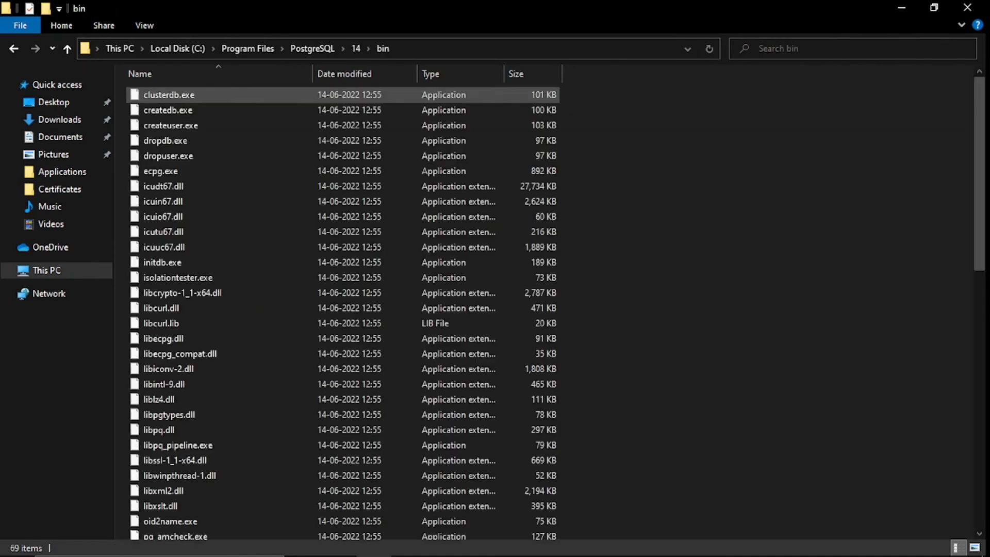
left_click(448, 49)
key("ctrl+c")
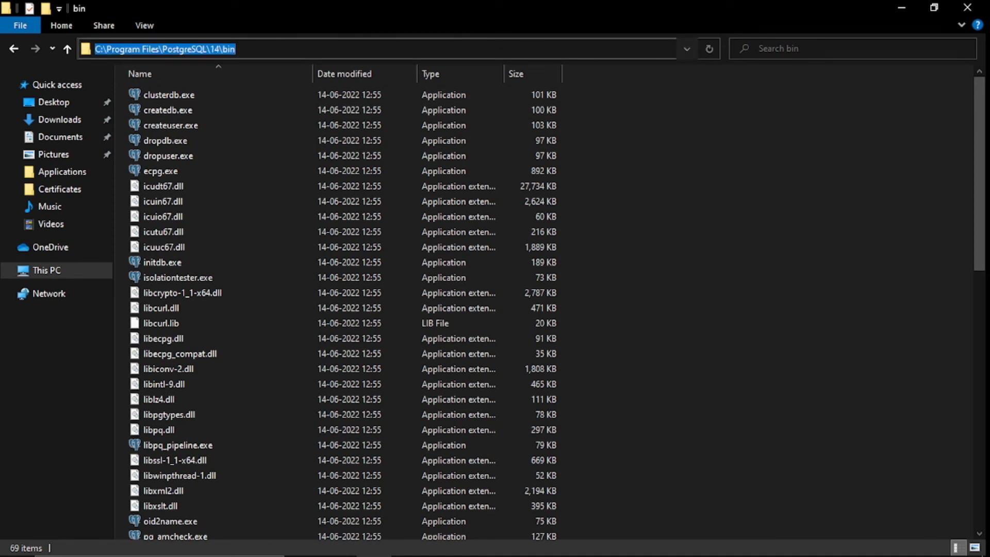
left_click(551, 550)
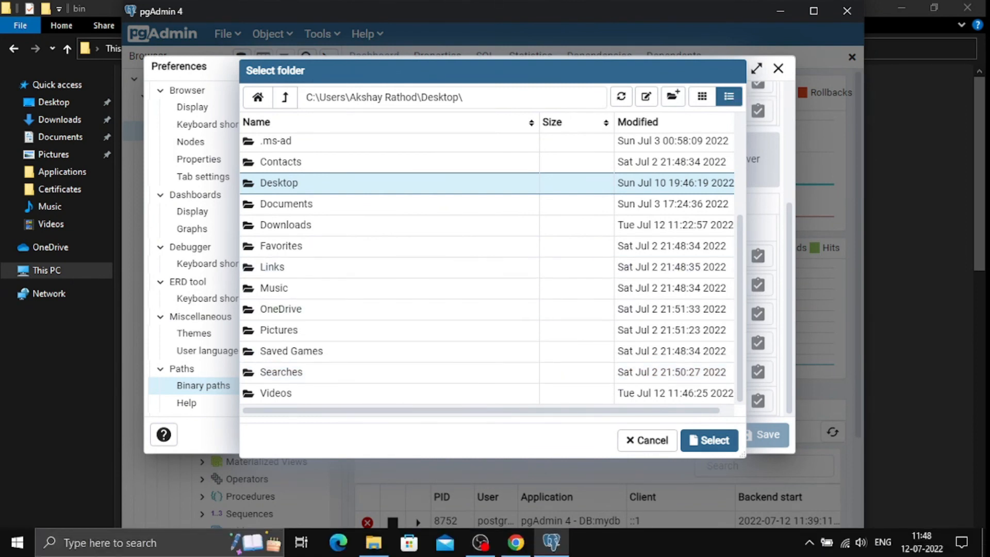
- Paste C:\Program Files\PostgreSQL\14\bin as the PostgreSQL 14 binary path and save preferences
left_click(647, 440)
left_click(619, 371)
key("ctrl+v")
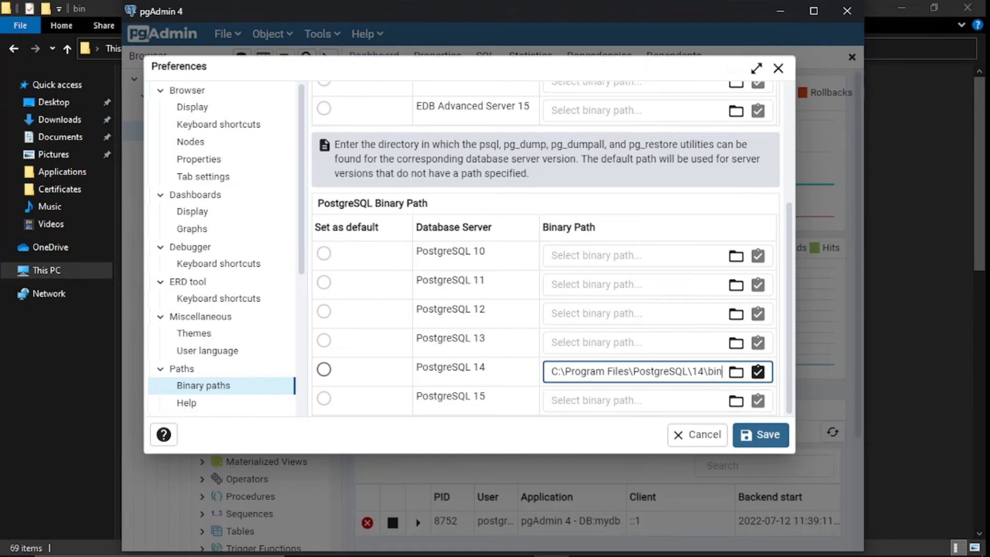
left_click(761, 434)
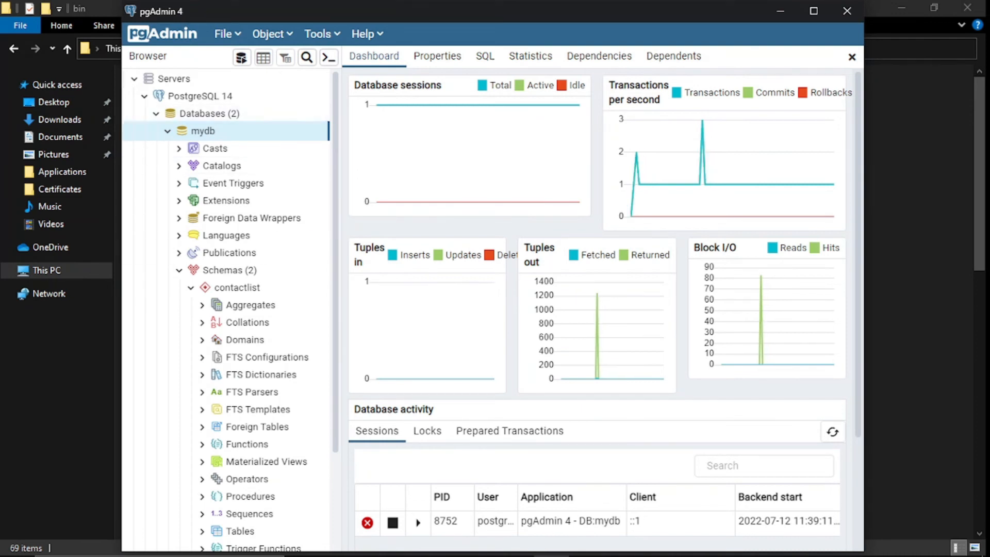
- Open the Restore dialog for mydb and browse for the backup file
left_click(168, 131)
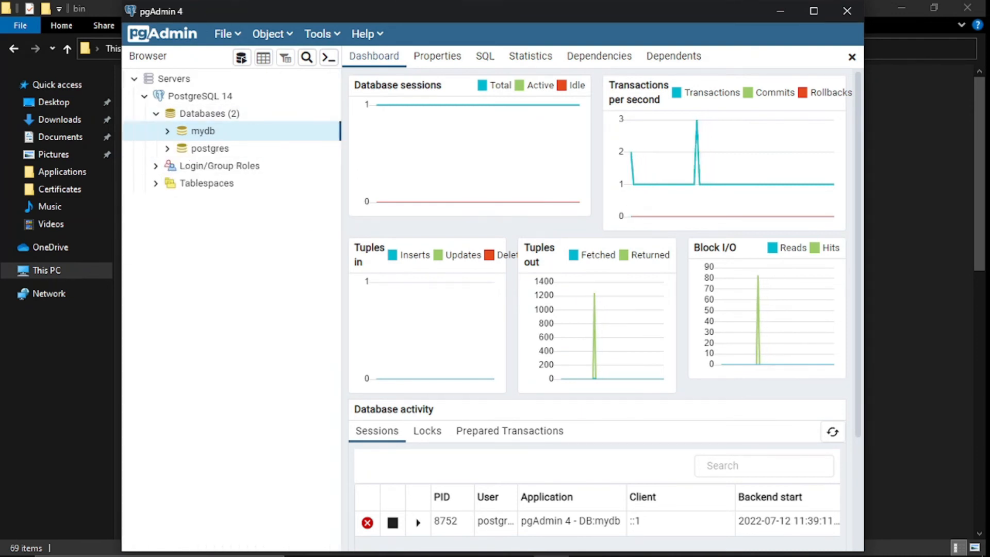
right_click(227, 135)
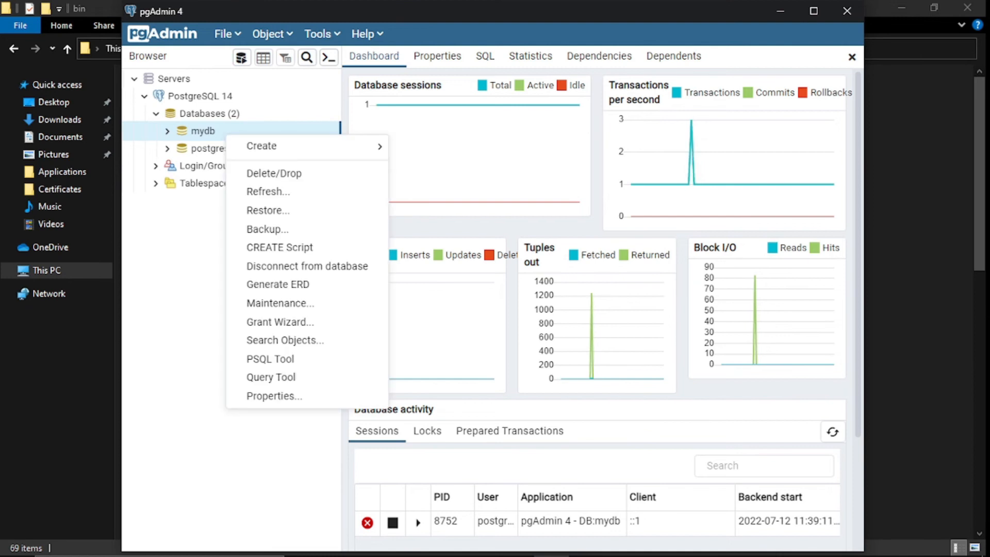
mouse_move(309, 146)
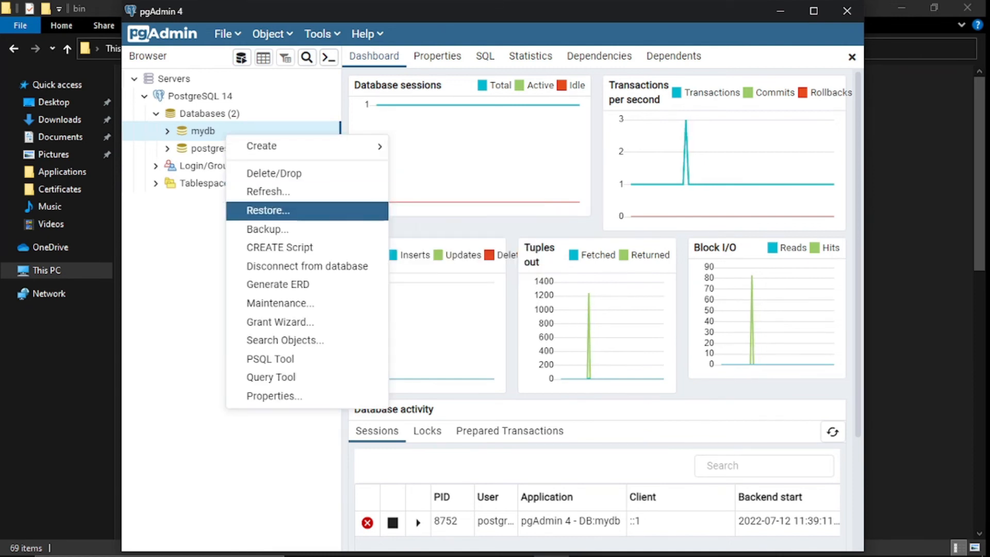
left_click(268, 209)
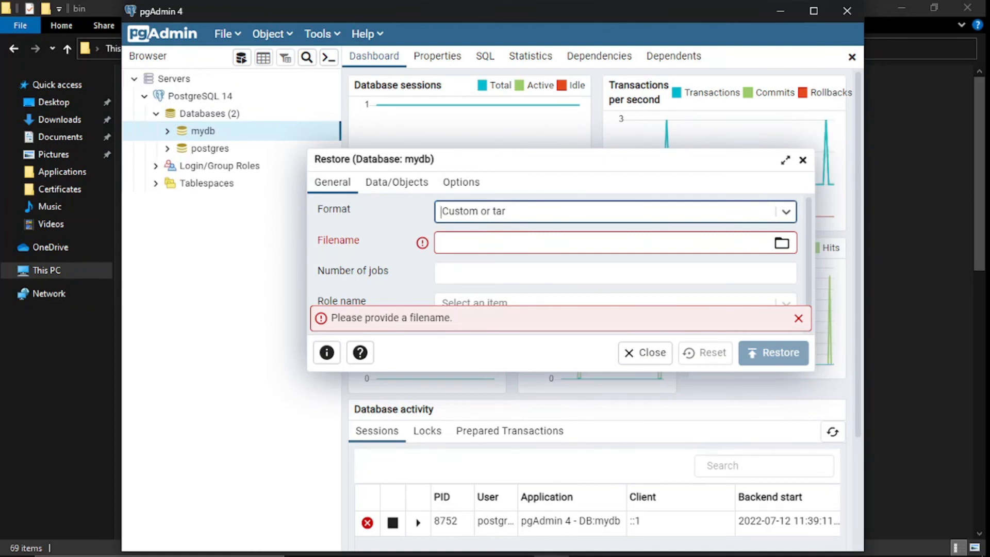
left_click(781, 242)
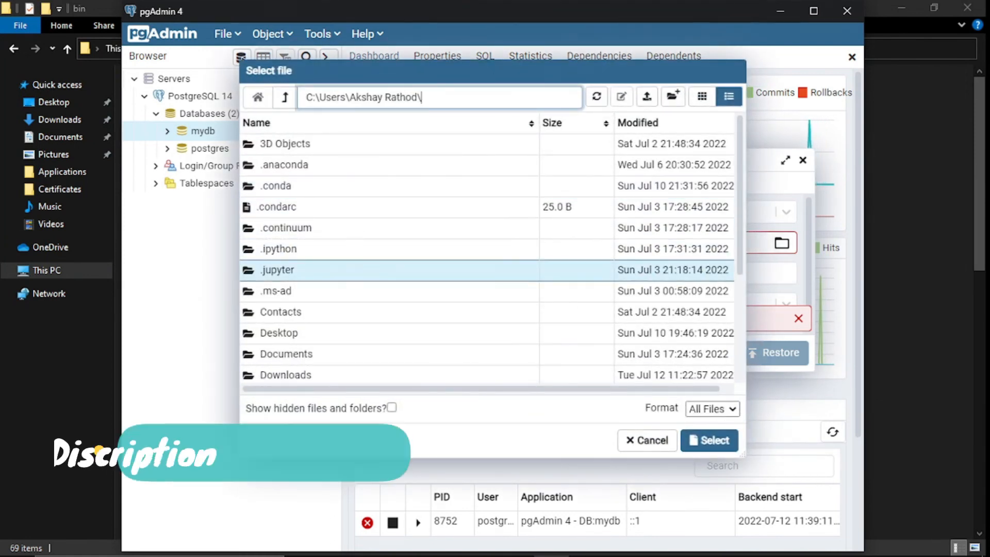
- Choose dvdrental.tar from the Downloads folder as the restore filename
left_click(286, 374)
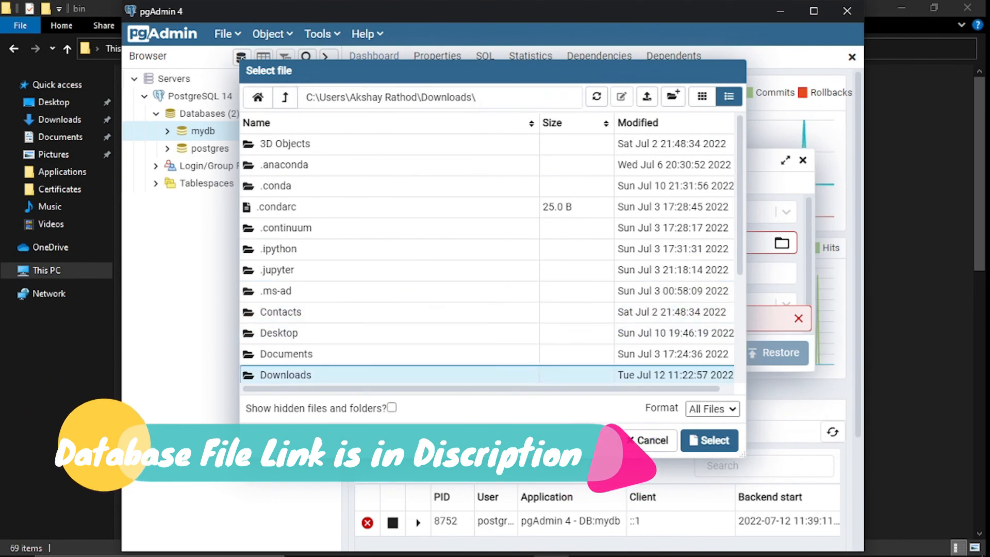
left_click(709, 440)
left_click(794, 243)
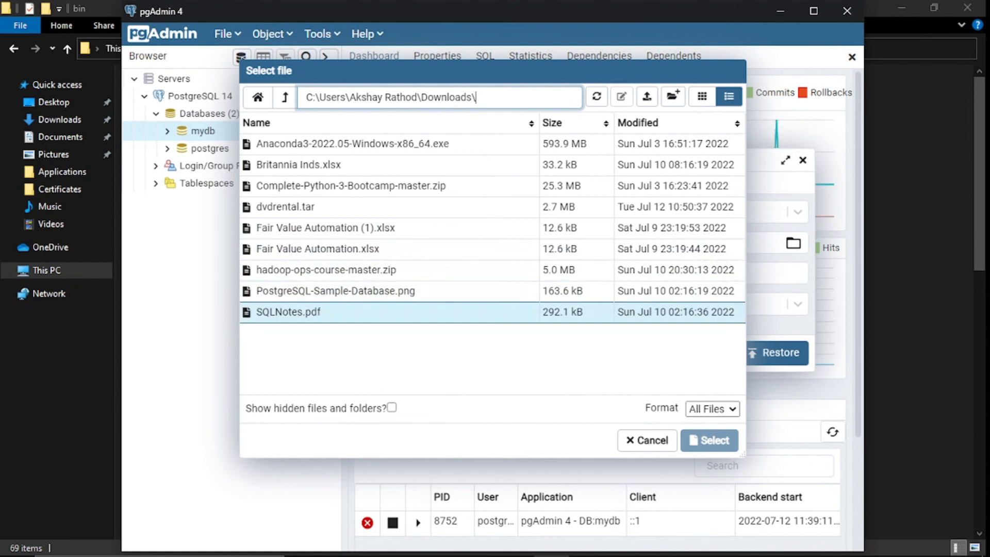
left_click(285, 207)
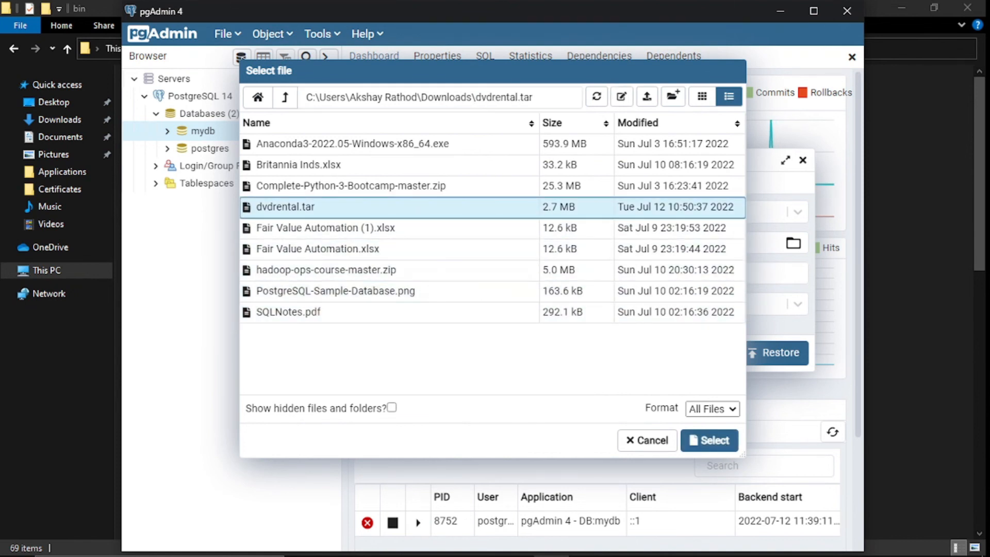
left_click(709, 440)
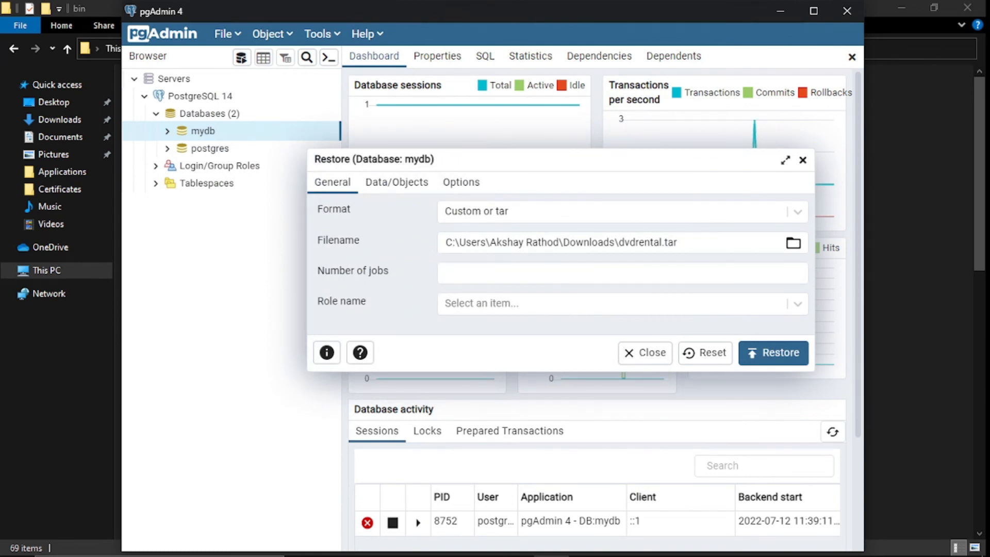
- Review the Data/Objects and Options tabs, then restore dvdrental.tar into mydb
left_click(411, 183)
left_click(458, 182)
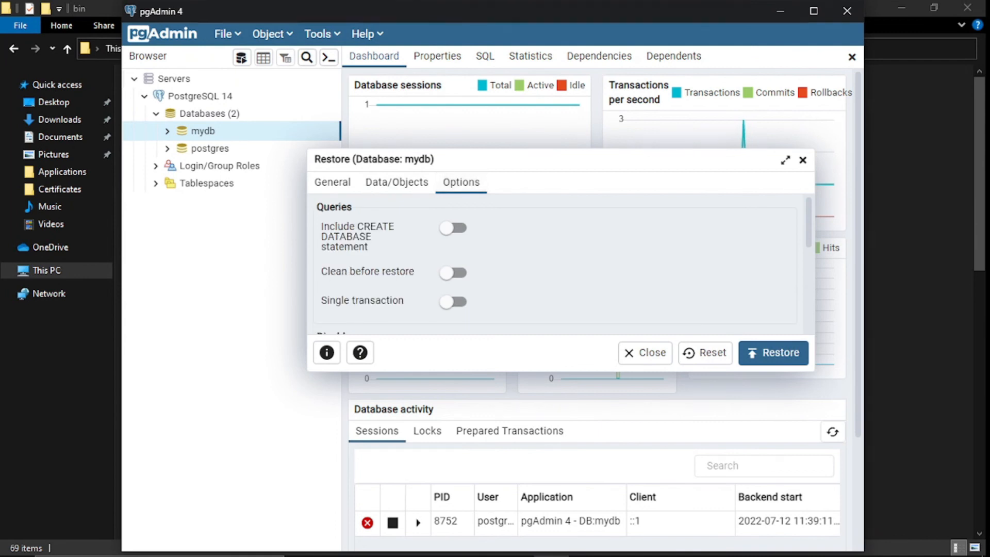
left_click(332, 182)
left_click(773, 352)
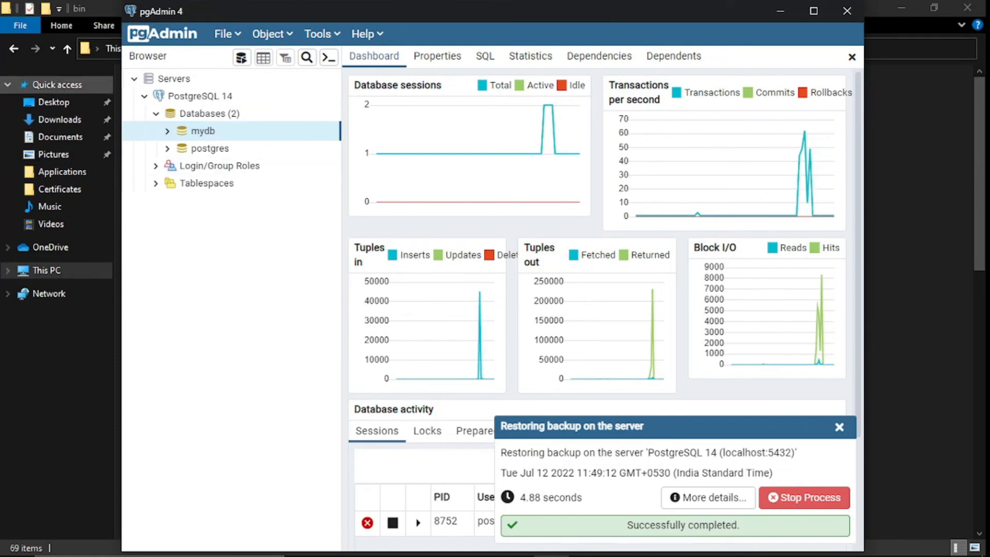
- Refresh the Databases list, then bring up the actions for mydb
left_click(209, 113)
right_click(230, 113)
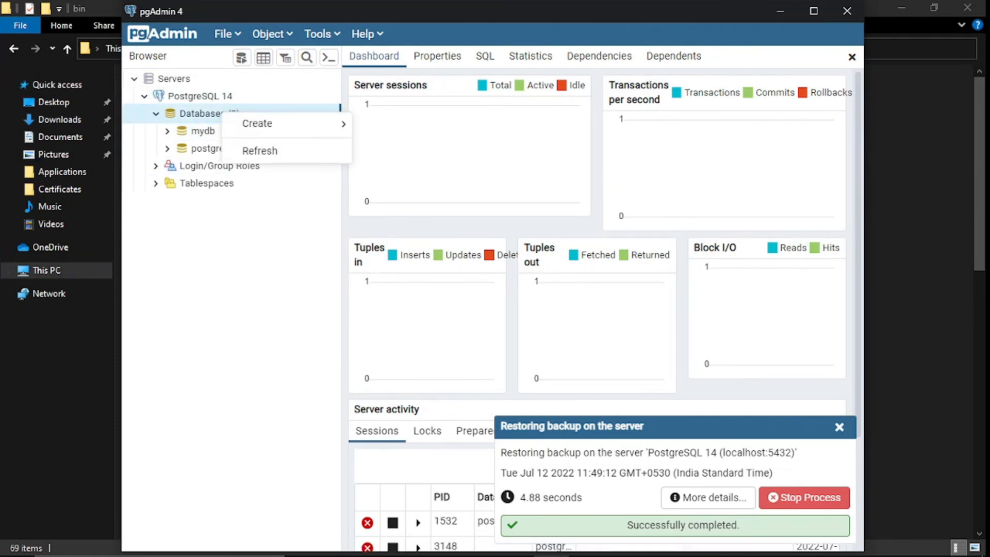
left_click(258, 150)
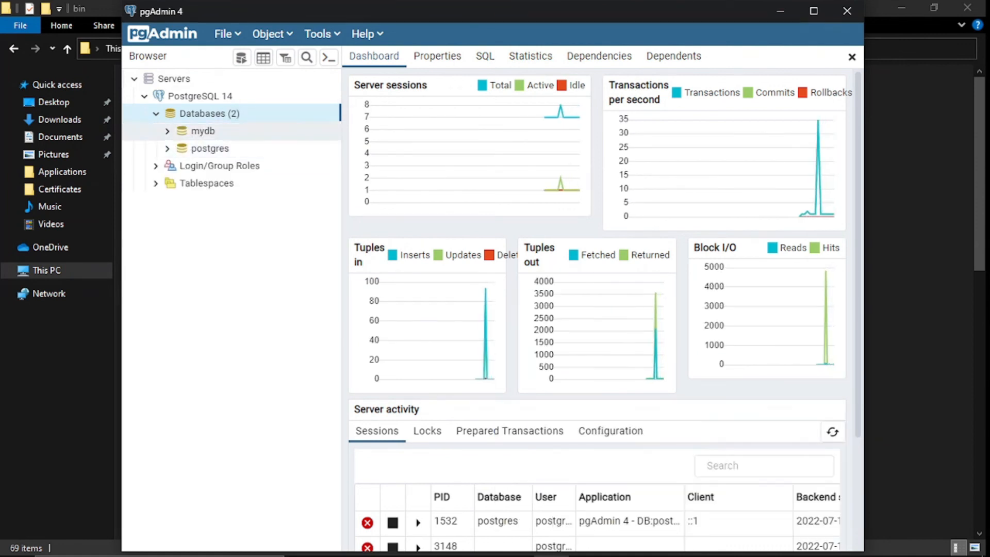
left_click(216, 131)
right_click(216, 131)
mouse_move(253, 140)
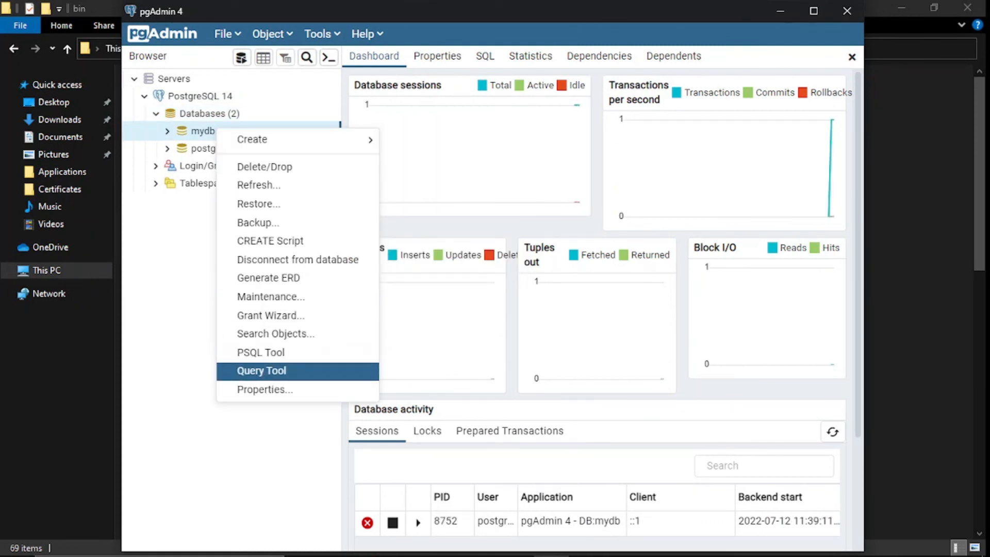
- Open a maximized Query Tool on mydb and type the query 'select * from films'
left_click(261, 371)
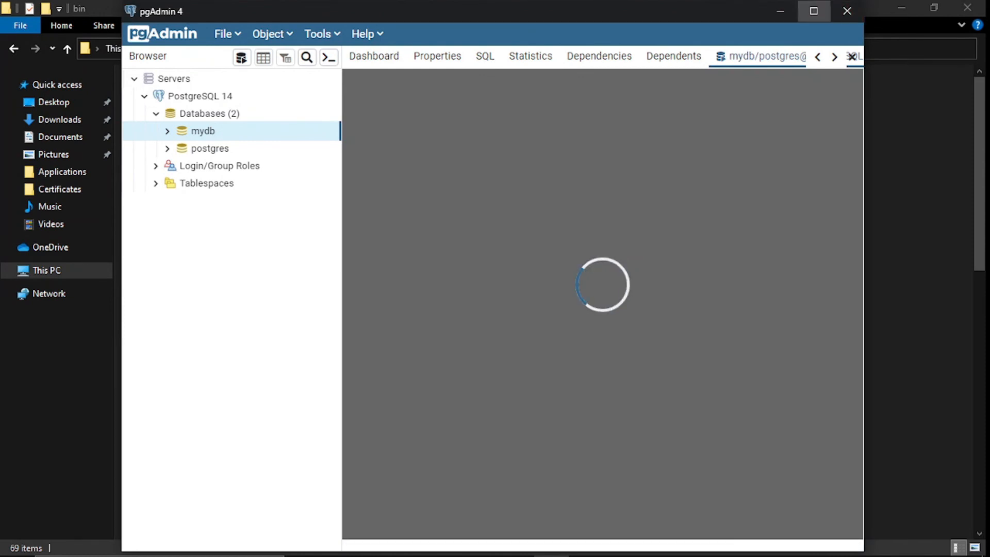
left_click(814, 10)
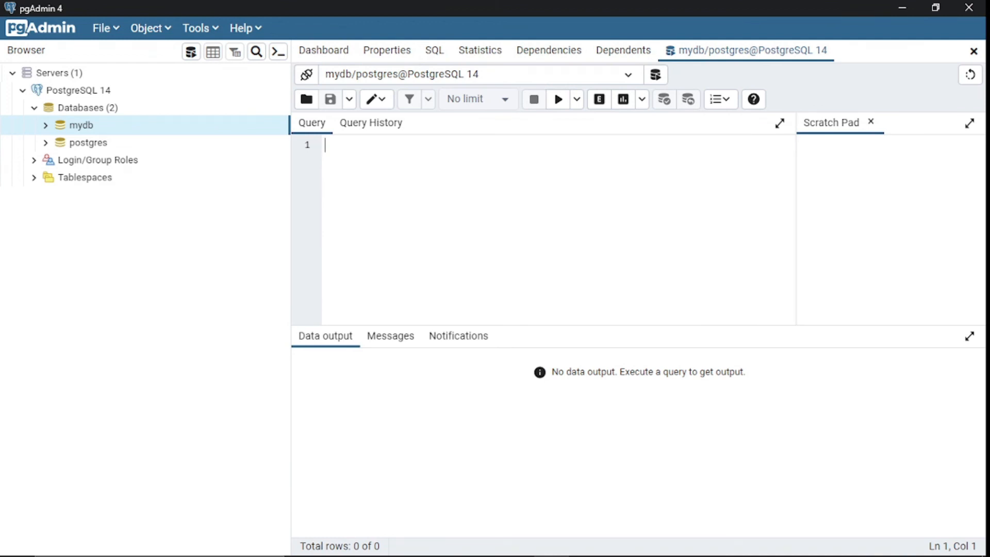
type("select * from films")
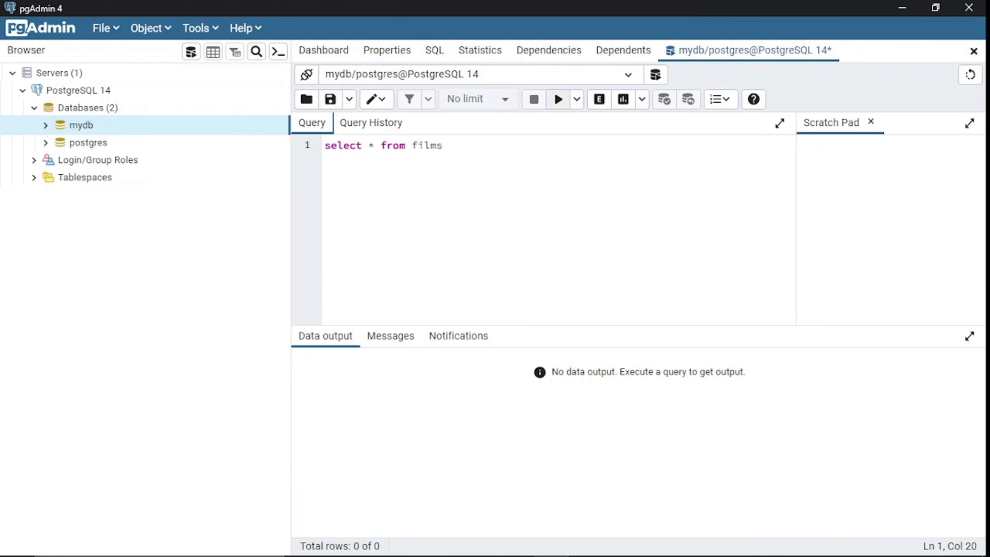
- Fix the query to 'select * from film', run it, and scroll through the 1000 returned rows
left_click(558, 99)
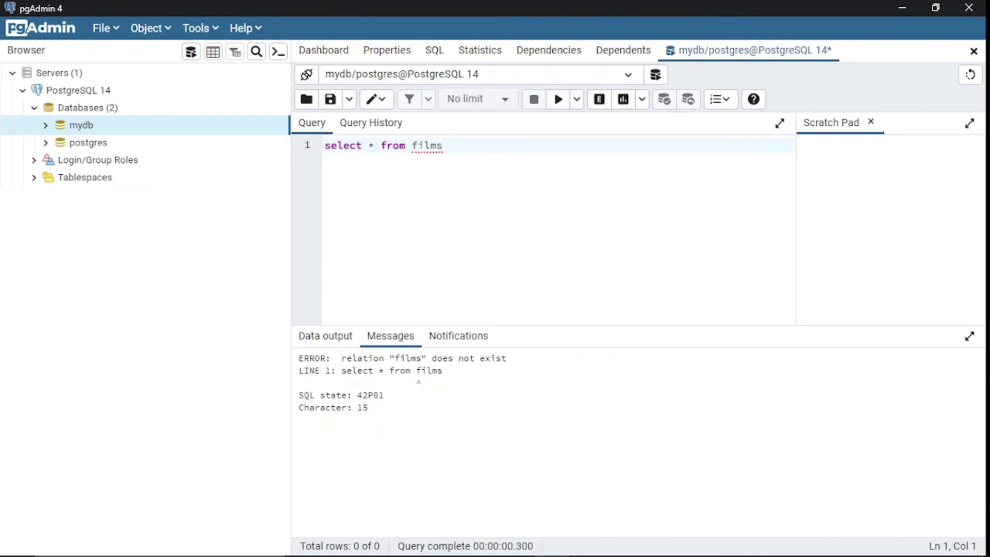
left_click(444, 146)
left_click(558, 99)
scroll(633, 463, "down", 1)
scroll(633, 463, "up", 3)
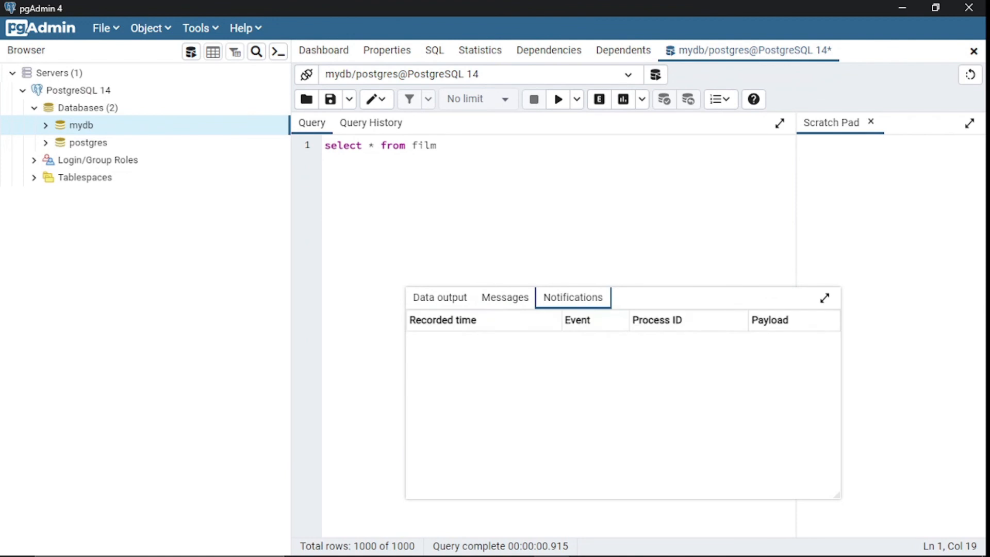
scroll(618, 425, "down", 20)
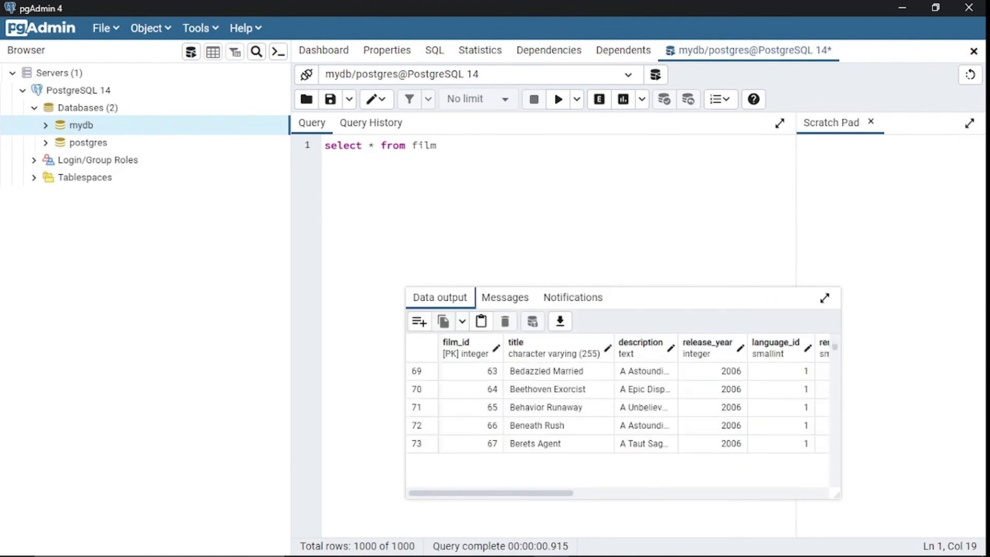
scroll(618, 425, "up", 20)
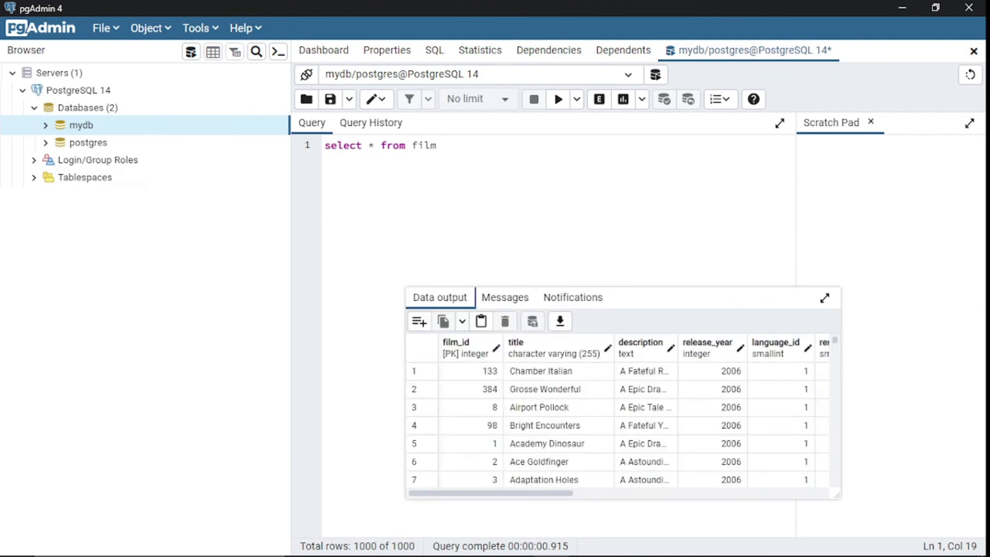